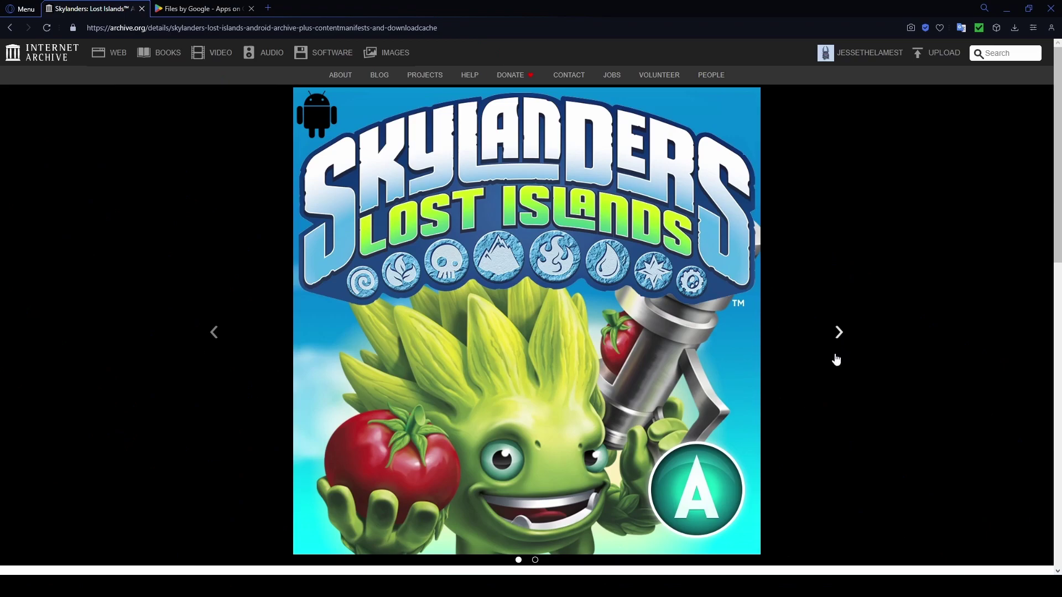
- Open the full list of downloadable files for the Skylanders: Lost Islands Android archive
{"action": "scroll", "coordinate": [836, 359], "scroll_direction": "down", "scroll_amount": 3}
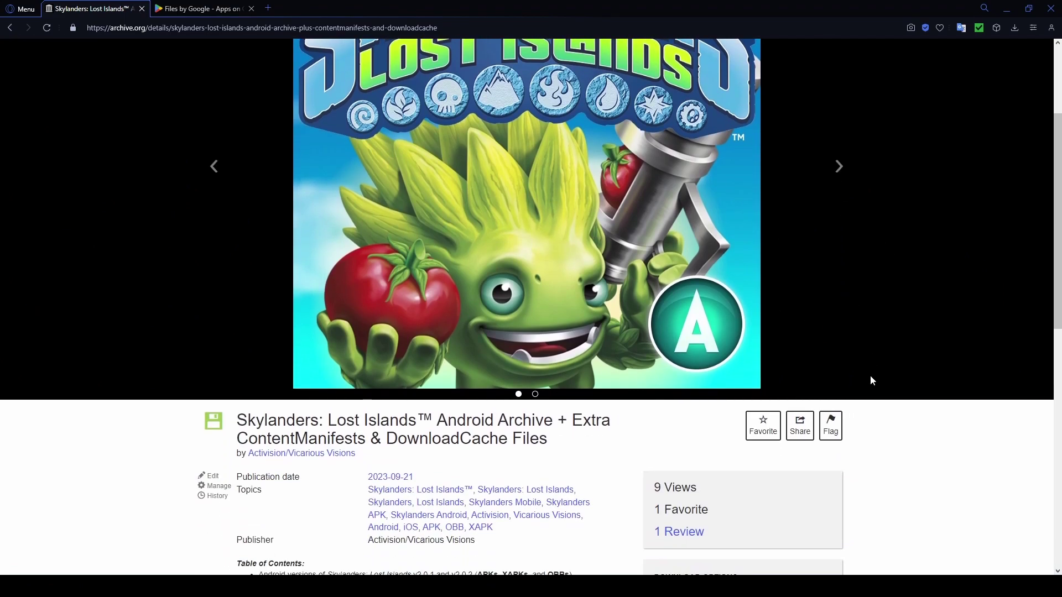
{"action": "scroll", "coordinate": [526, 474], "scroll_direction": "down", "scroll_amount": 2}
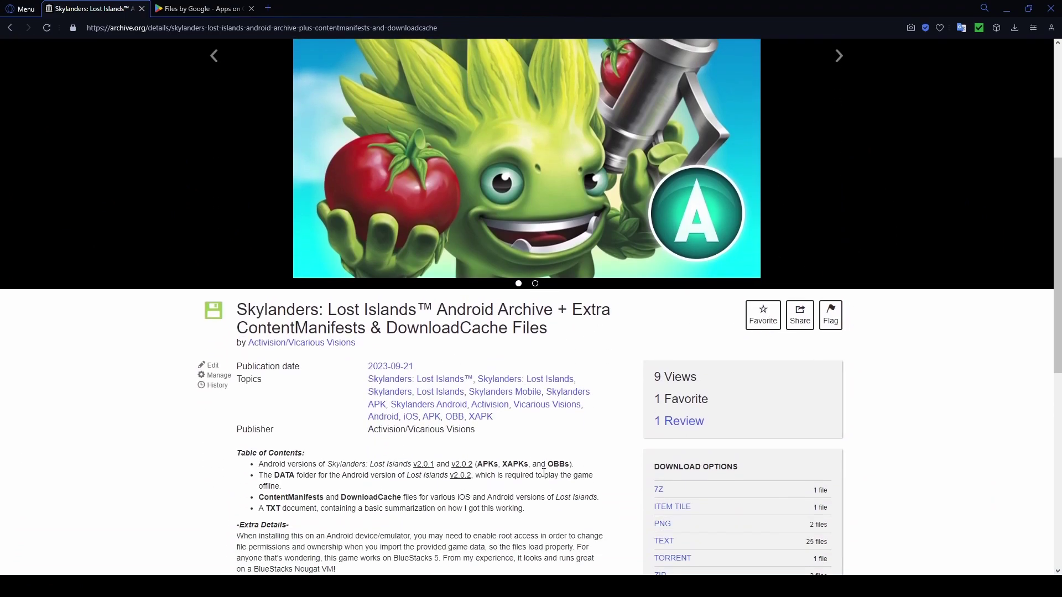
{"action": "scroll", "coordinate": [527, 474], "scroll_direction": "down", "scroll_amount": 3}
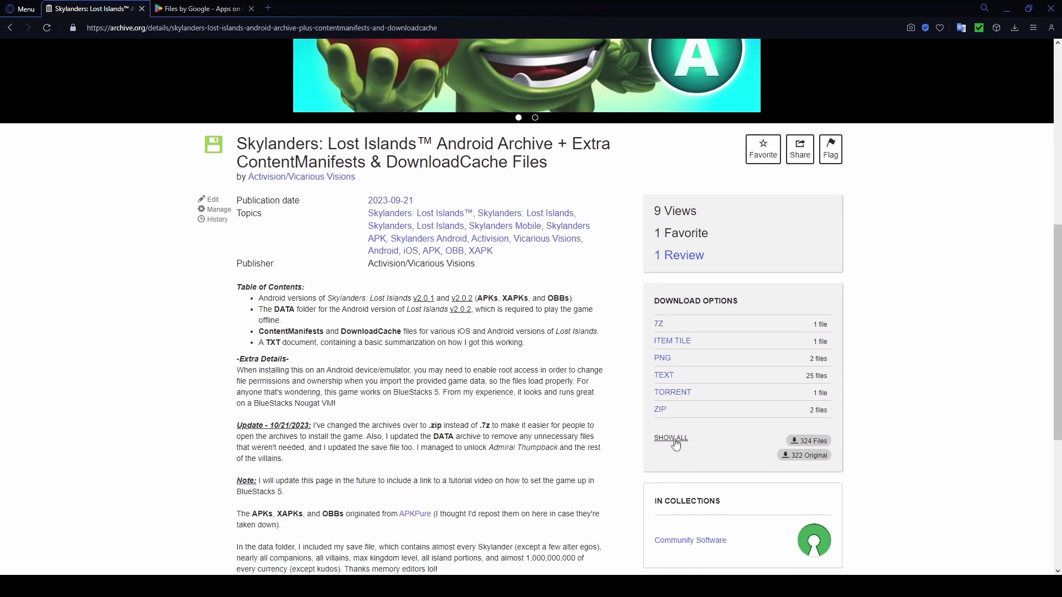
{"action": "left_click", "coordinate": [670, 438]}
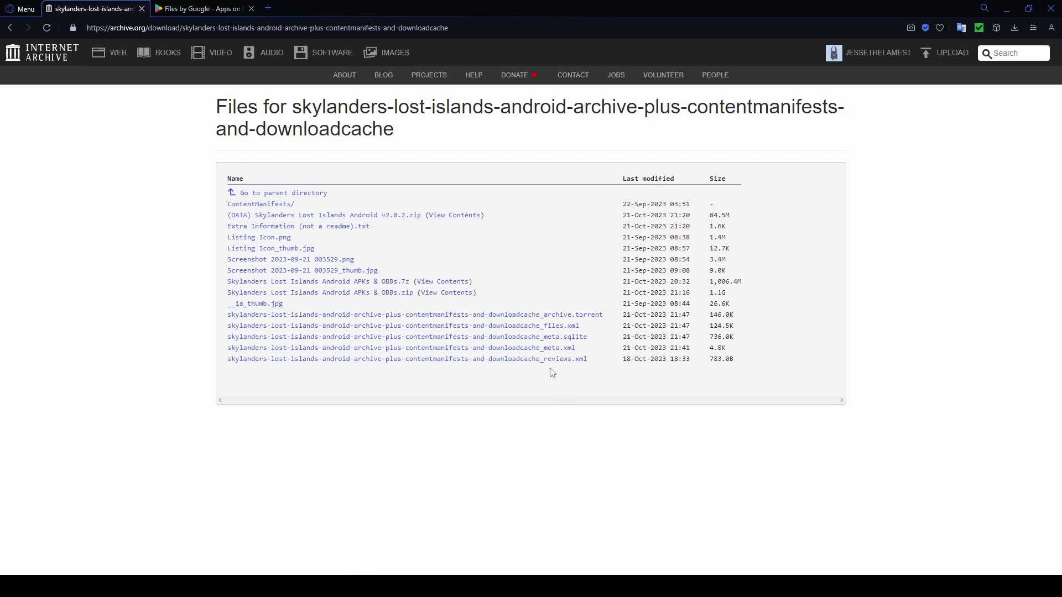
- Inspect the contents of Skylanders Lost Islands Android APKs & OBBs.zip, find the v2.0.2 XAPK, and return to the archive's file list
{"action": "left_click", "coordinate": [446, 293]}
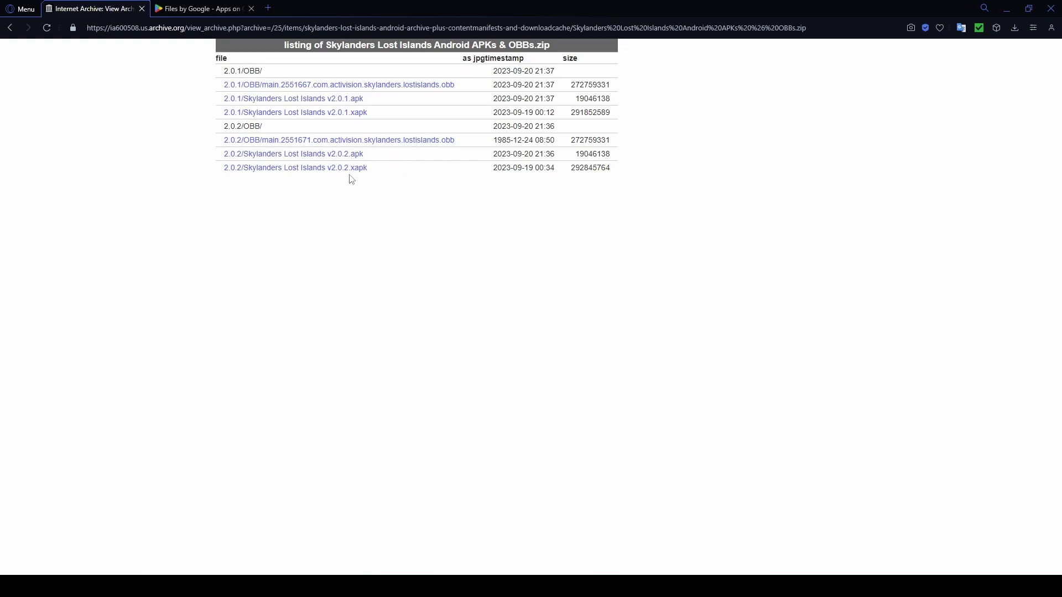
{"action": "left_click_drag", "start_coordinate": [382, 172], "coordinate": [220, 174]}
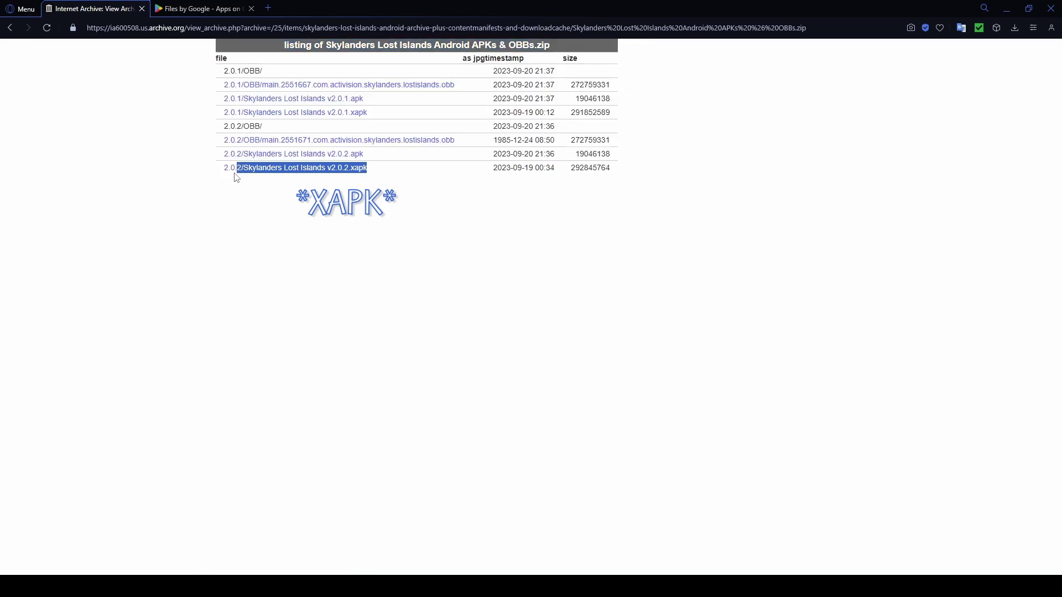
{"action": "left_click", "coordinate": [391, 245]}
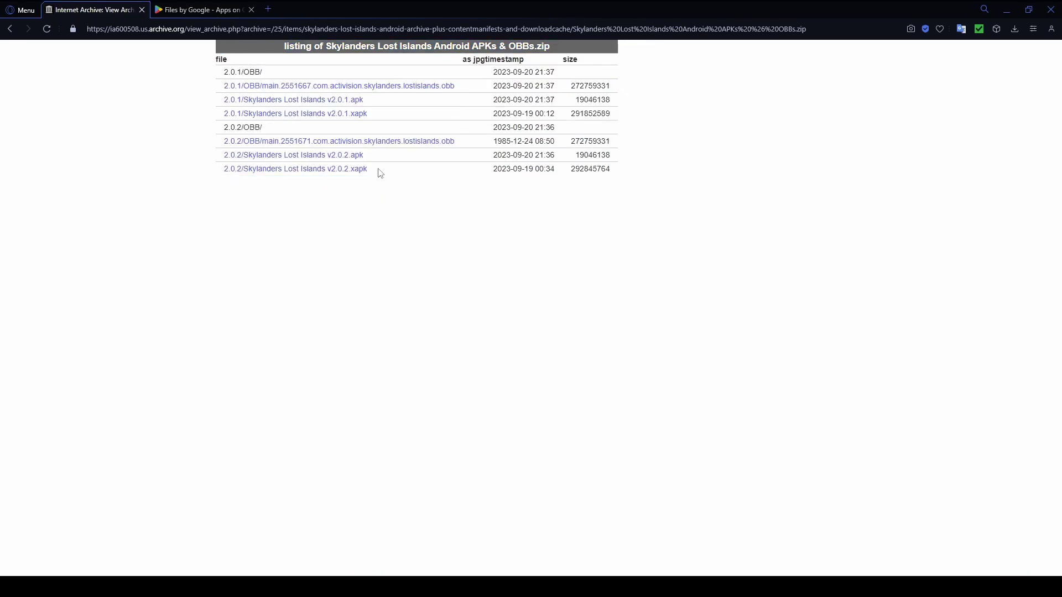
{"action": "left_click_drag", "start_coordinate": [378, 168], "coordinate": [225, 175]}
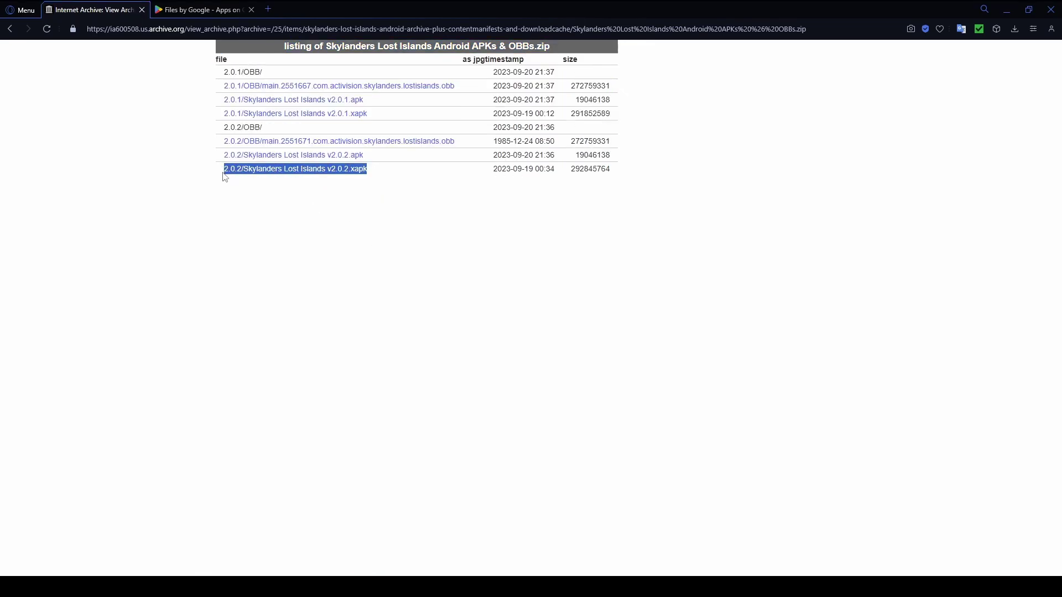
{"action": "left_click", "coordinate": [9, 29]}
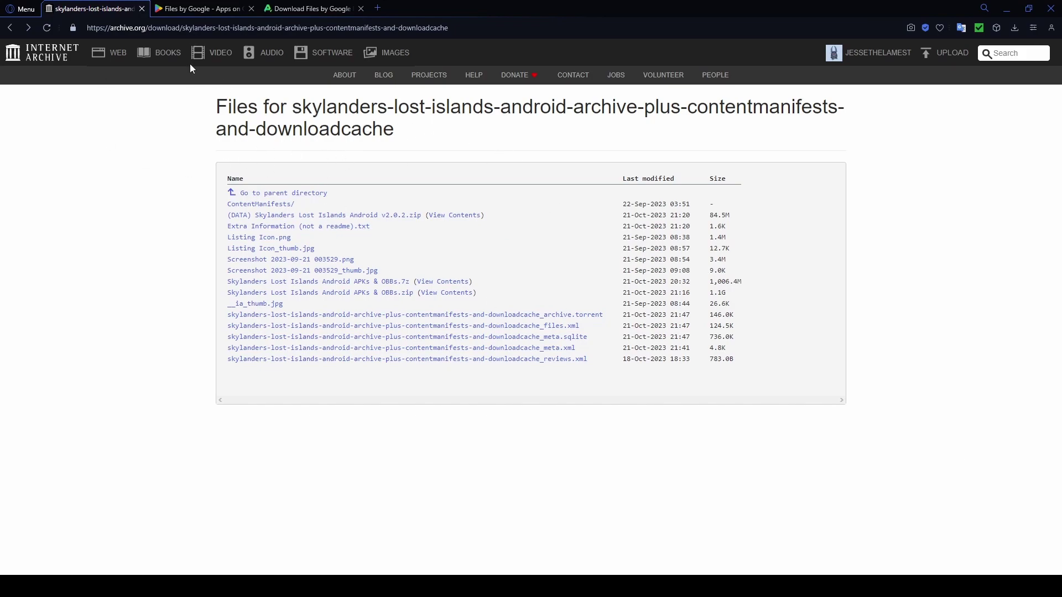
- Look at the Google Play listing for the Files by Google app
{"action": "left_click", "coordinate": [199, 8]}
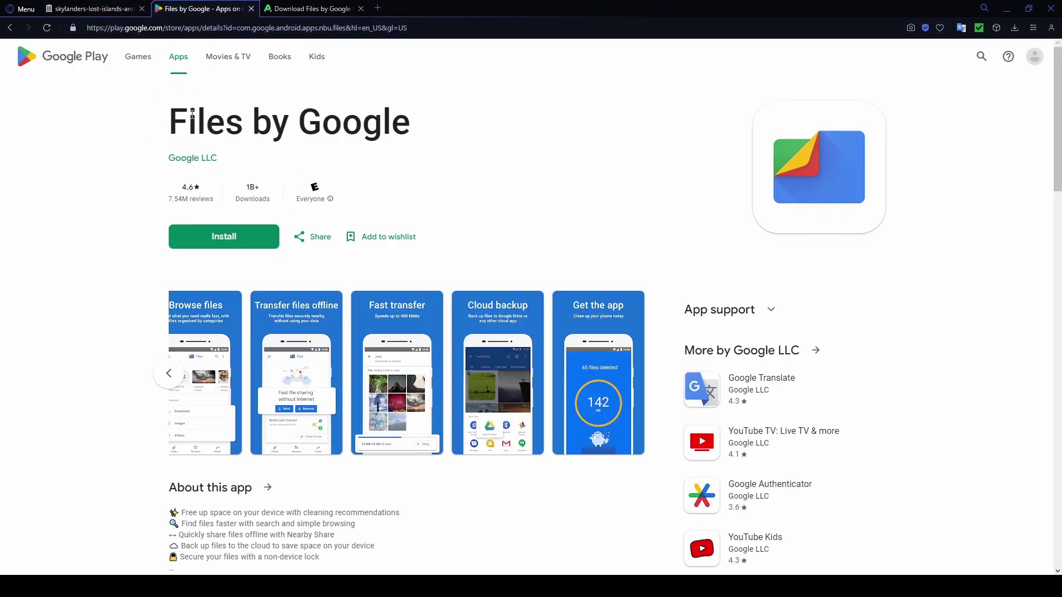
{"action": "left_click_drag", "start_coordinate": [175, 115], "coordinate": [421, 128]}
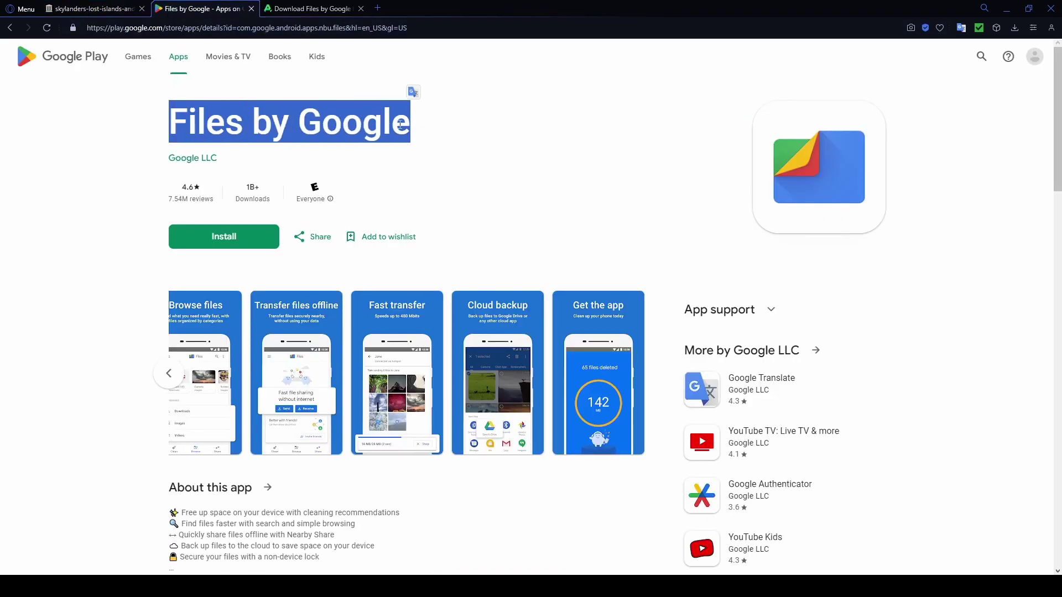
{"action": "left_click", "coordinate": [397, 124]}
- Check the architecture and required Android version on the Files by Google download page
{"action": "left_click", "coordinate": [310, 8]}
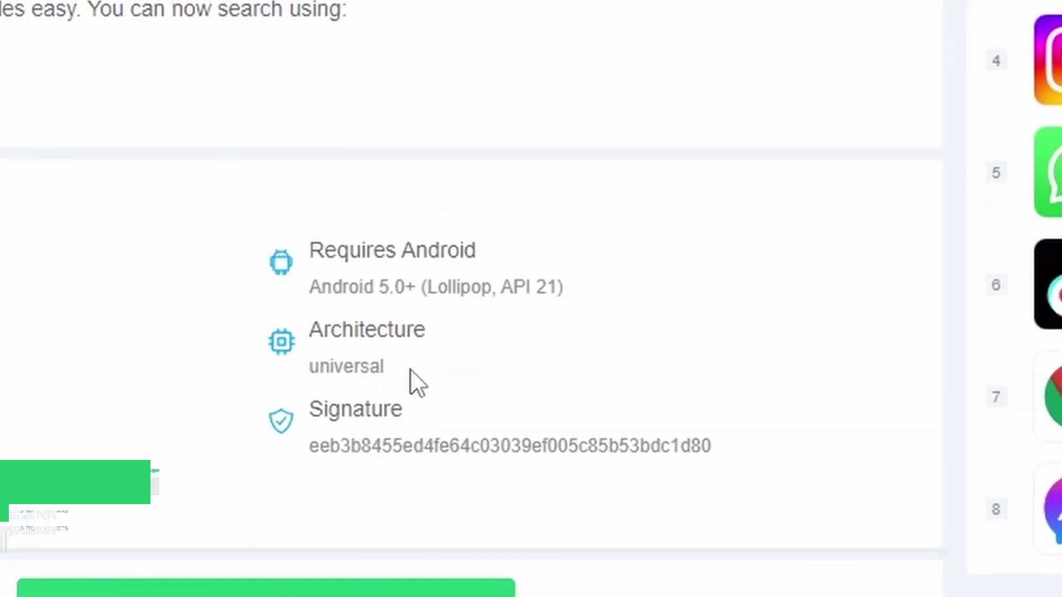
{"action": "left_click_drag", "start_coordinate": [407, 369], "coordinate": [313, 360]}
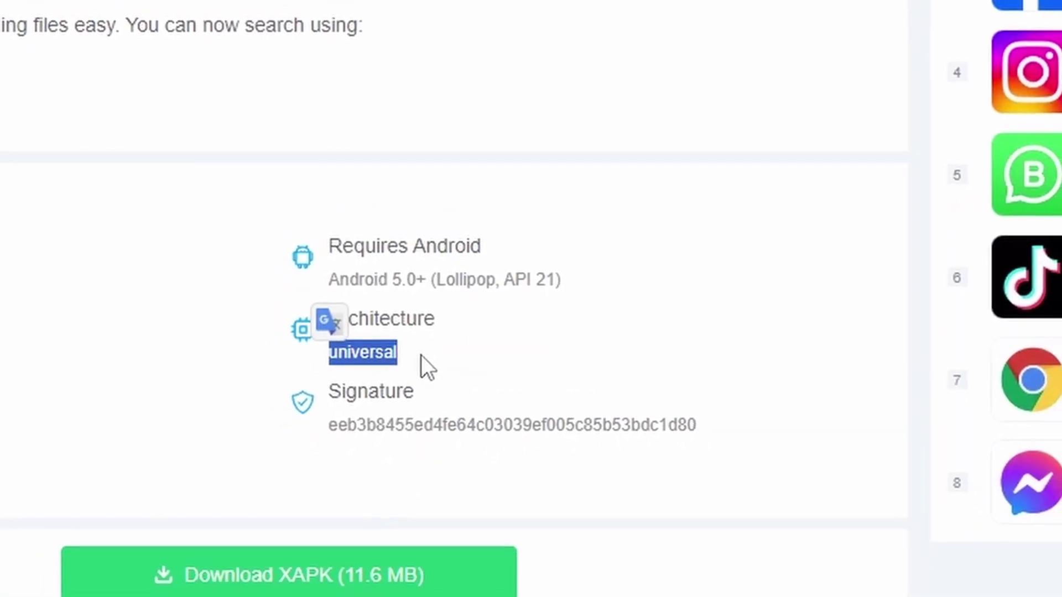
{"action": "left_click_drag", "start_coordinate": [559, 283], "coordinate": [330, 280]}
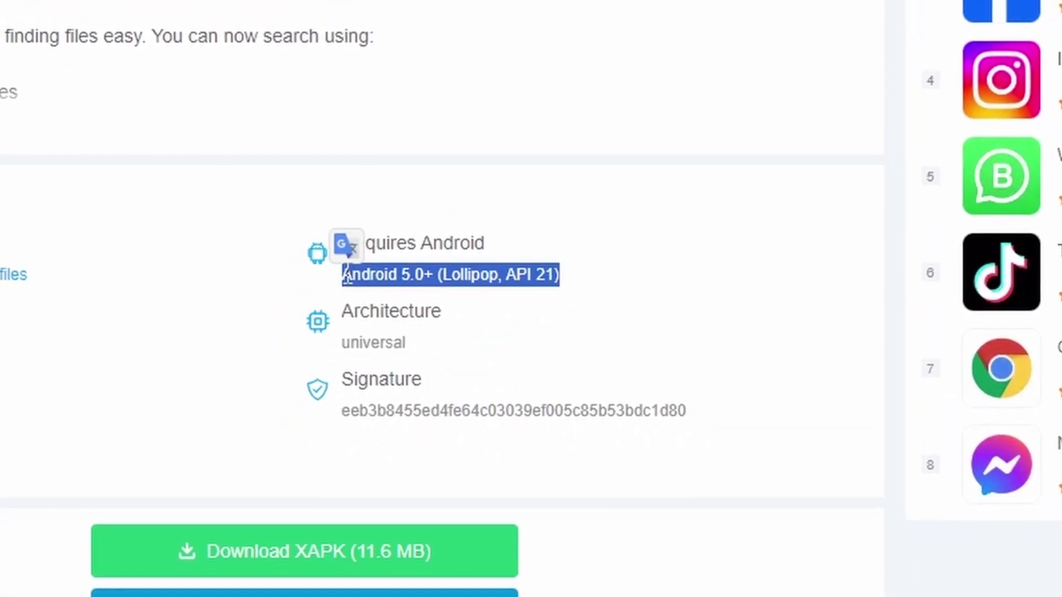
{"action": "left_click", "coordinate": [430, 269]}
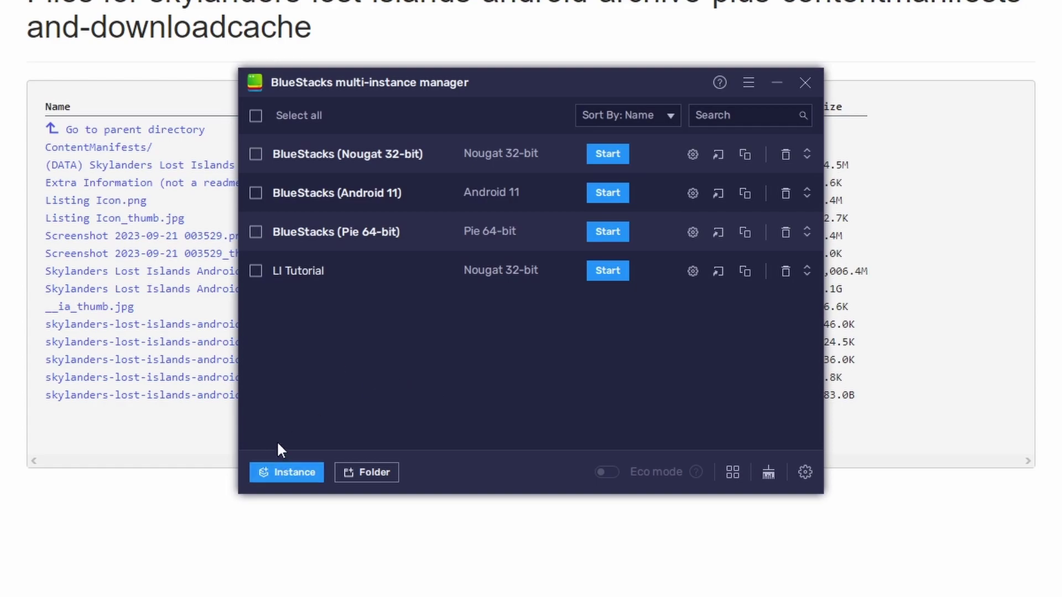
- In the BlueStacks multi-instance manager, begin a fresh instance with Nougat 32-bit as the Android version
{"action": "left_click", "coordinate": [307, 472]}
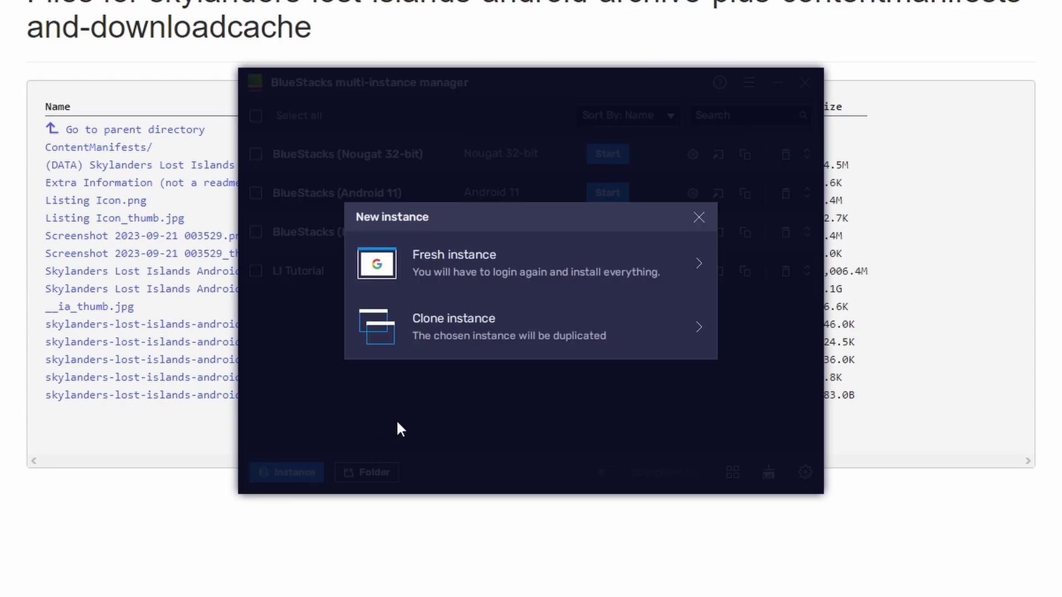
{"action": "left_click", "coordinate": [489, 275]}
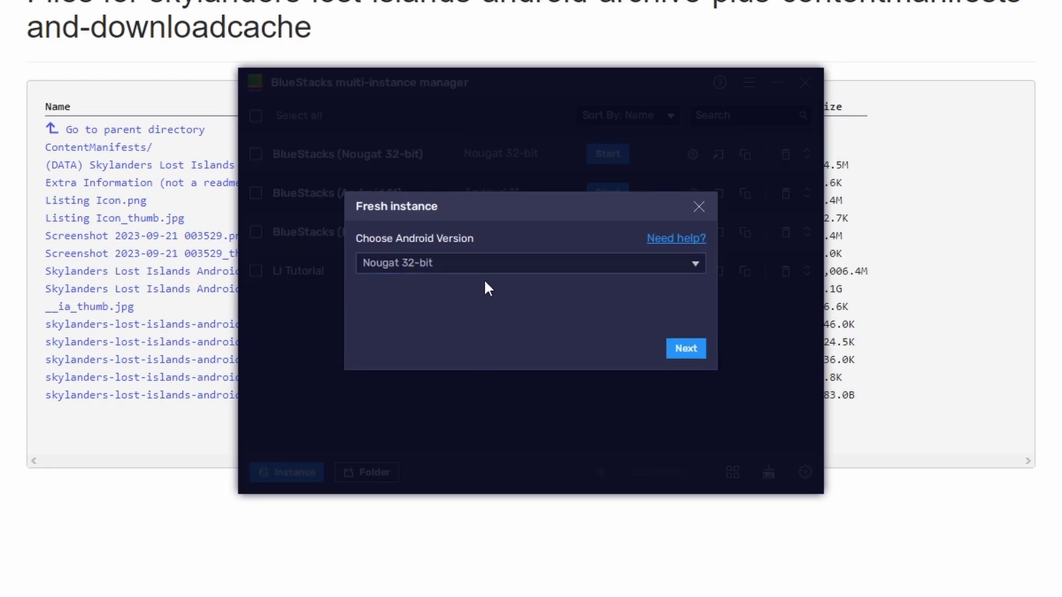
{"action": "left_click", "coordinate": [520, 264]}
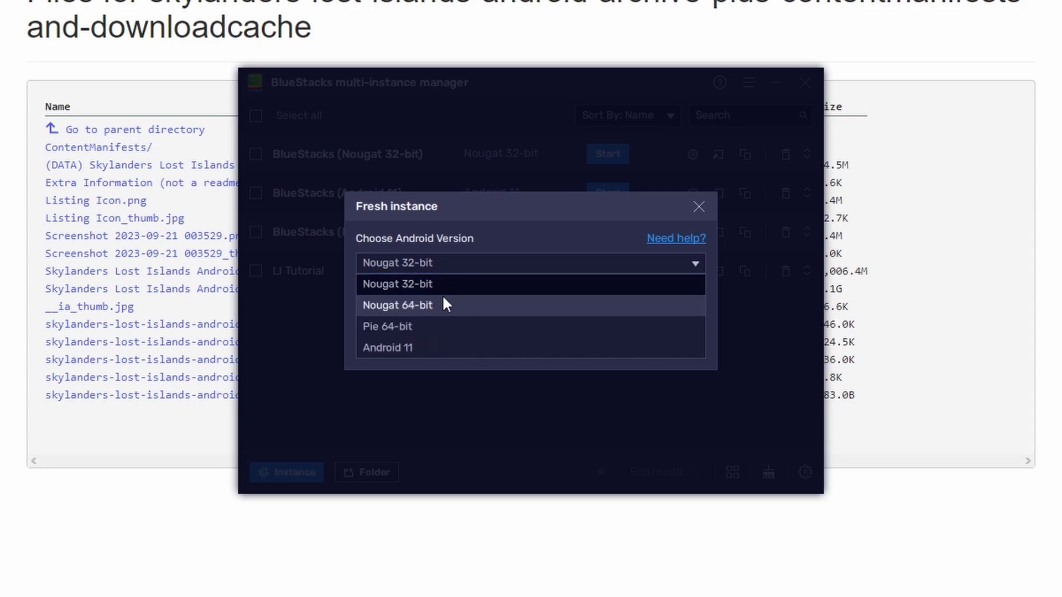
{"action": "left_click", "coordinate": [449, 255]}
{"action": "left_click", "coordinate": [674, 346]}
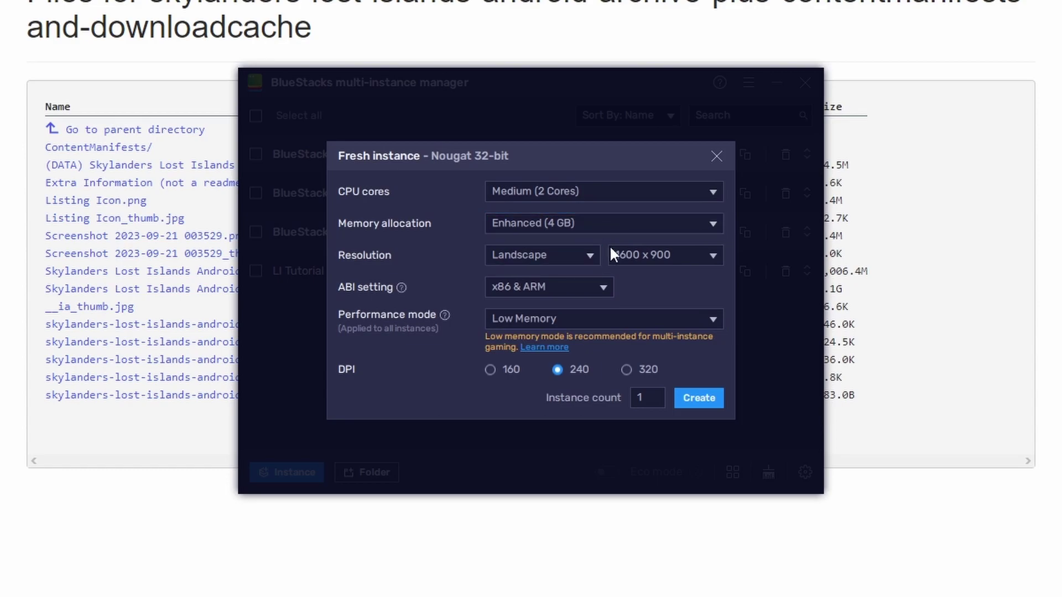
- Set the fresh instance's resolution to 1920 x 1080 and create it
{"action": "left_click", "coordinate": [662, 256]}
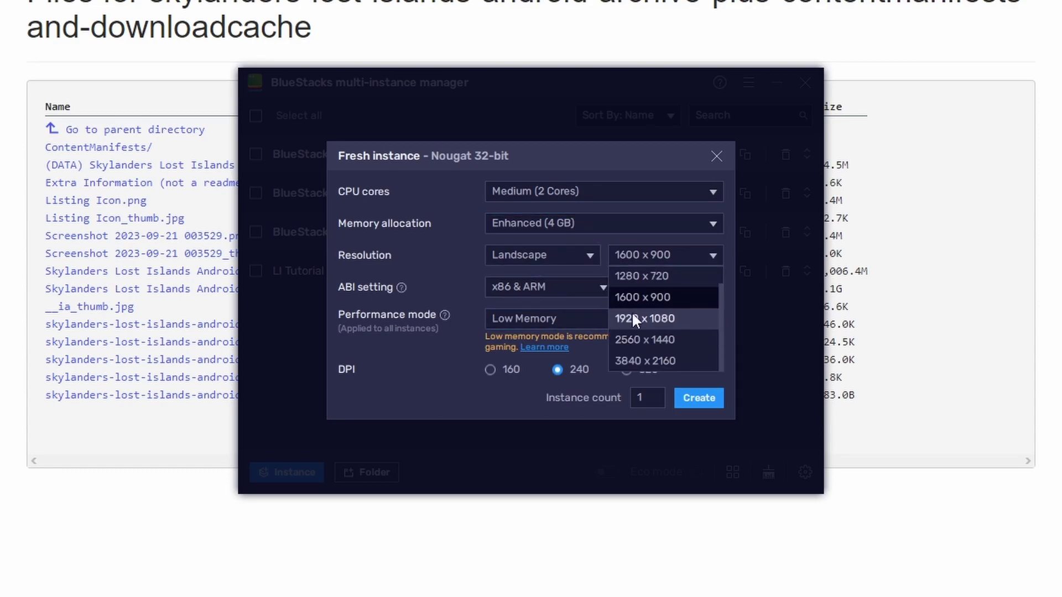
{"action": "left_click", "coordinate": [669, 324]}
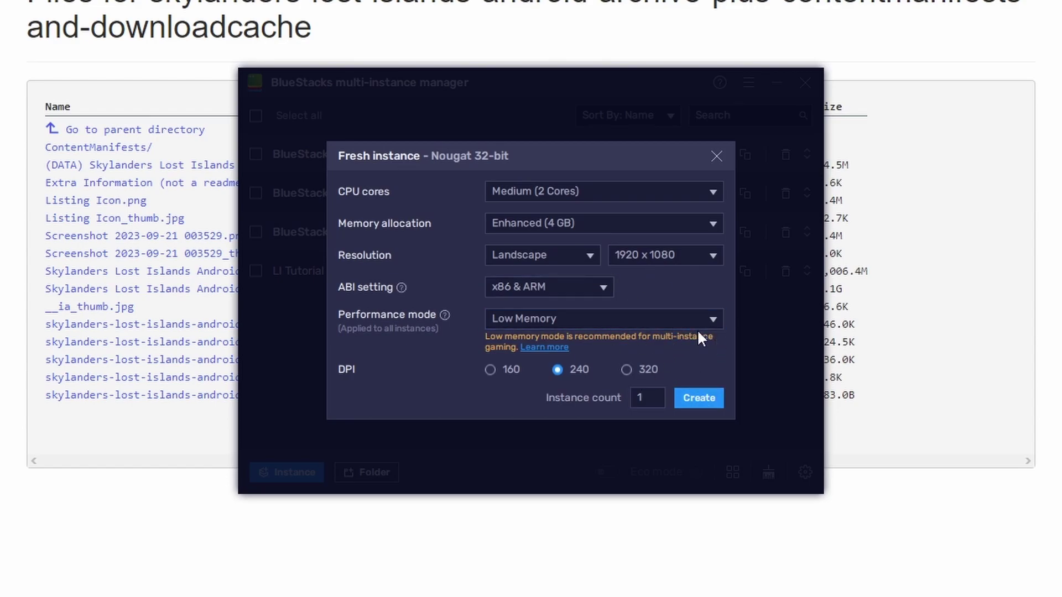
{"action": "left_click", "coordinate": [688, 399]}
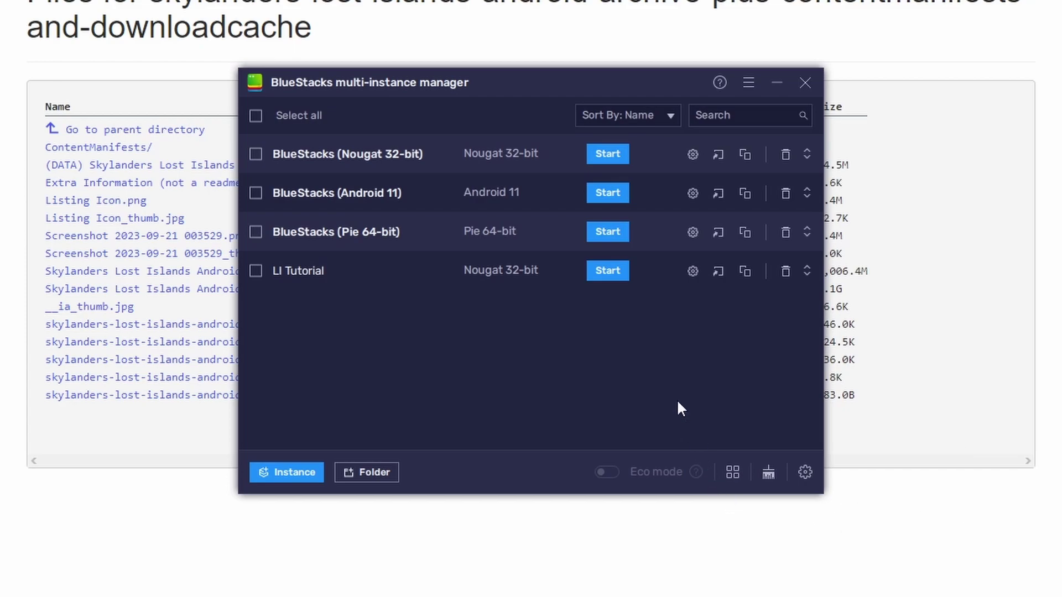
- Start the LI Tutorial instance and maximize its window
{"action": "left_click", "coordinate": [596, 272]}
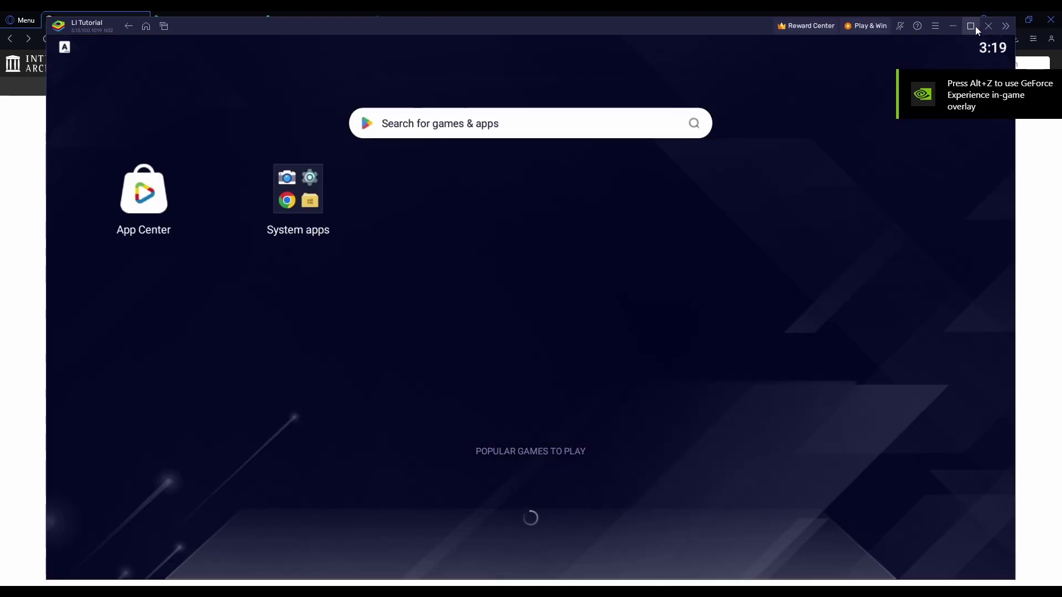
{"action": "left_click", "coordinate": [971, 27]}
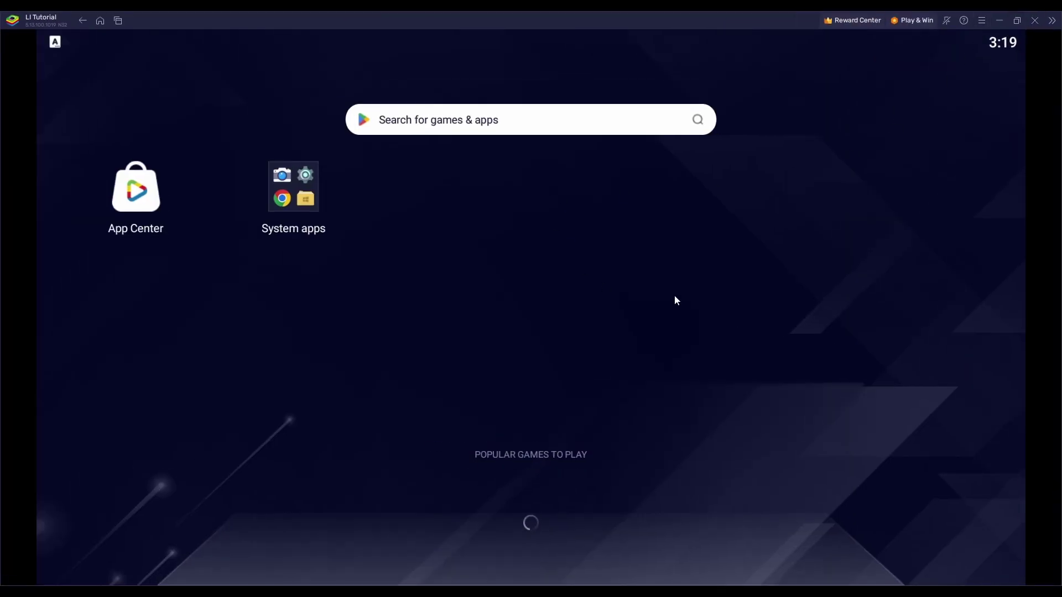
{"action": "left_click", "coordinate": [1015, 22]}
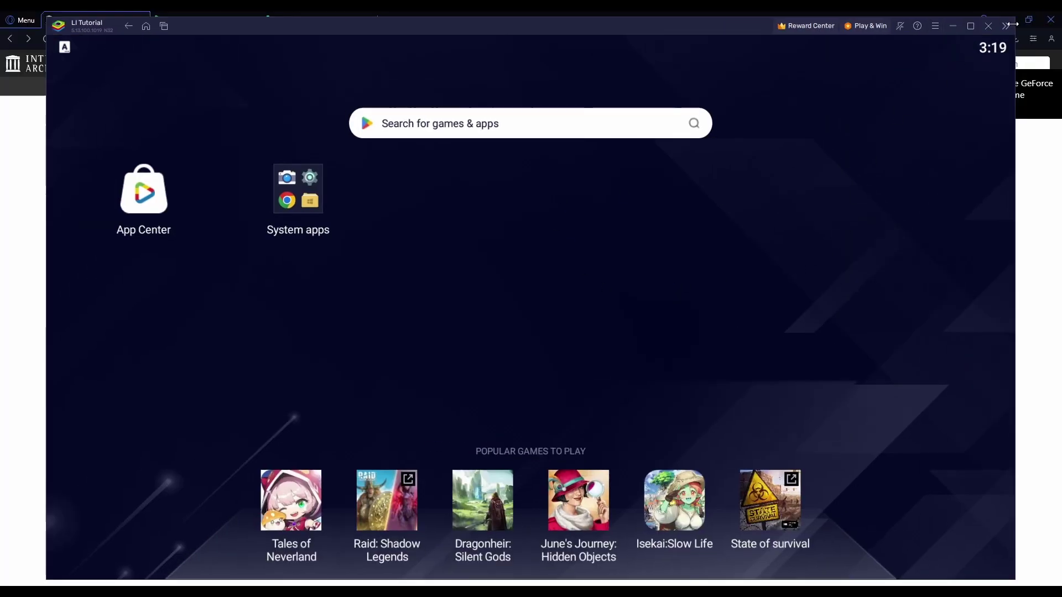
{"action": "left_click", "coordinate": [971, 27]}
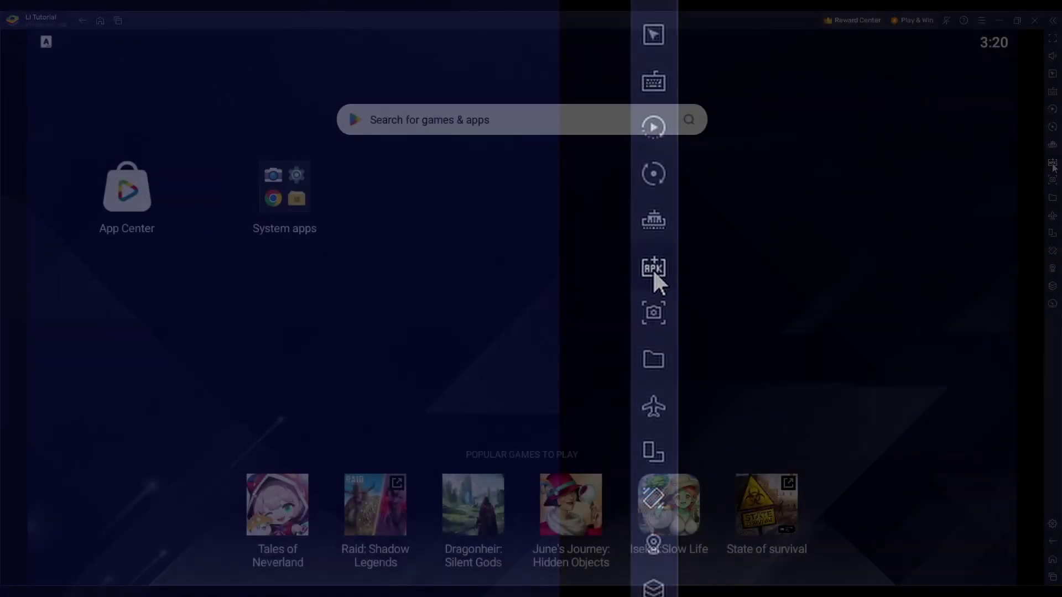
- Install the Skylanders Lost Islands v2.0.2 XAPK and the Files by Google package from the desktop's Tutorial folder
{"action": "left_click", "coordinate": [652, 268]}
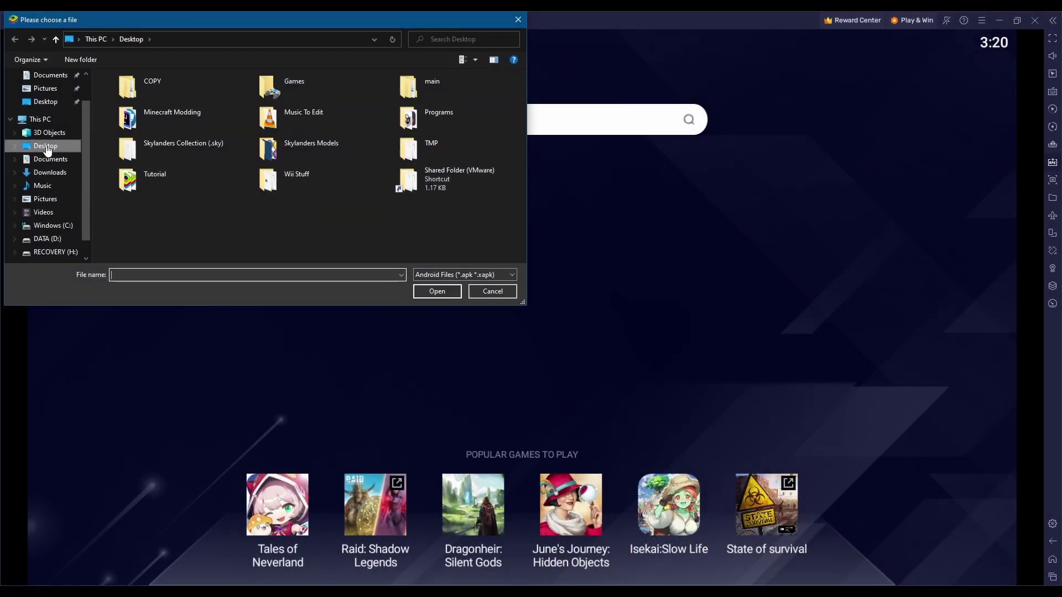
{"action": "left_click", "coordinate": [47, 102]}
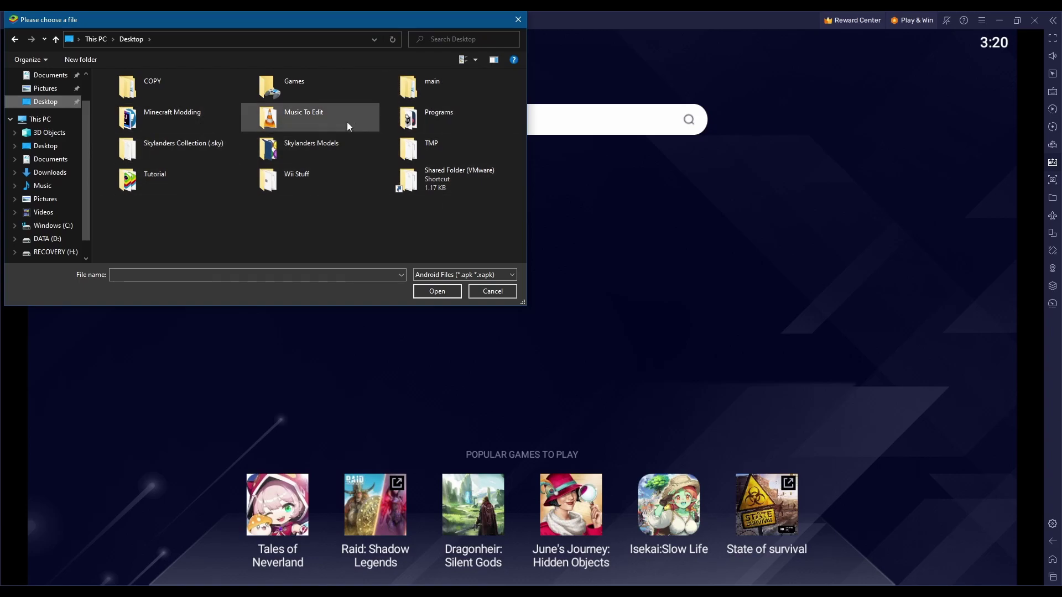
{"action": "double_click", "coordinate": [197, 166]}
{"action": "double_click", "coordinate": [200, 102]}
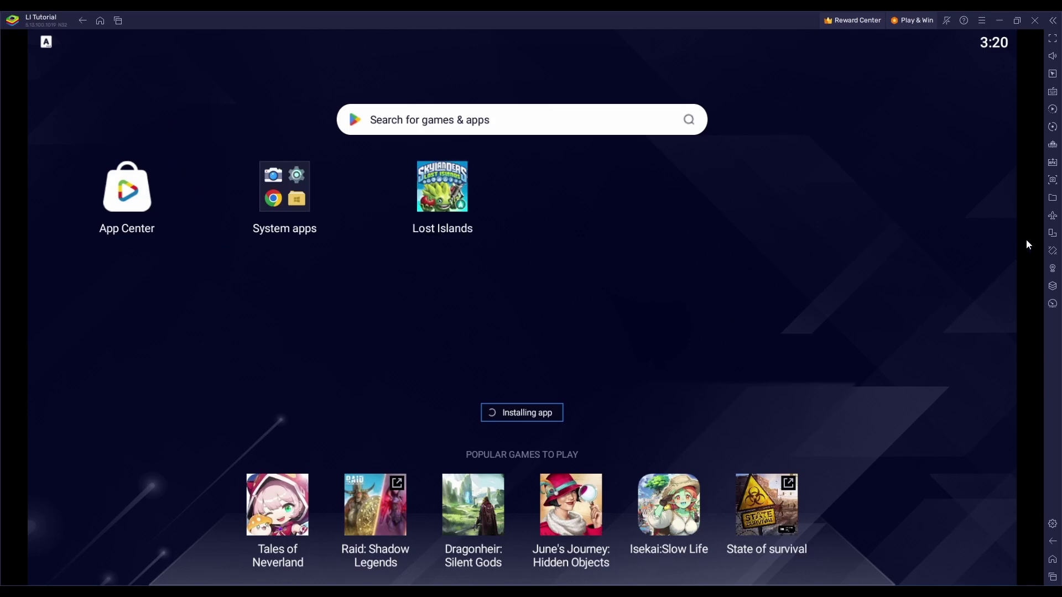
{"action": "left_click", "coordinate": [1052, 162]}
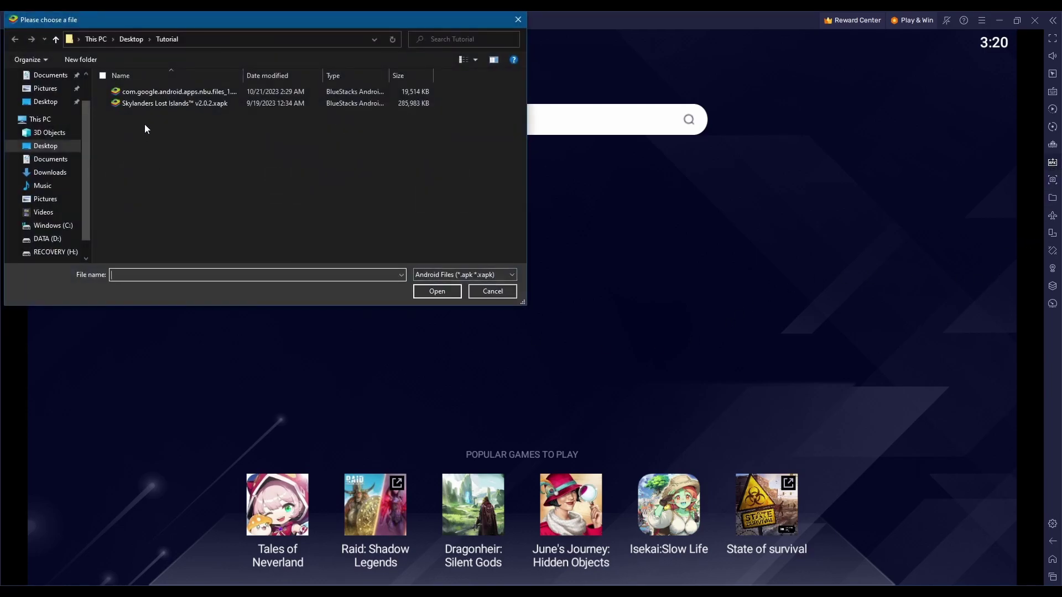
{"action": "double_click", "coordinate": [203, 93]}
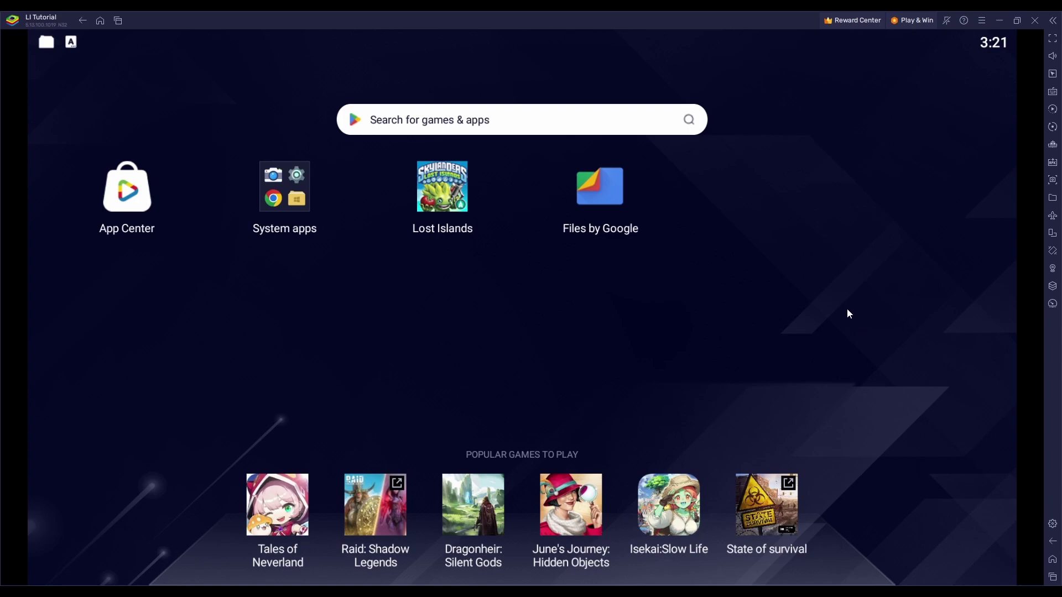
- Import "(DATA) Skylanders Lost Islands Android v2.0.2.zip" from the Windows desktop's Tutorial folder with Media Manager
{"action": "left_click", "coordinate": [302, 210]}
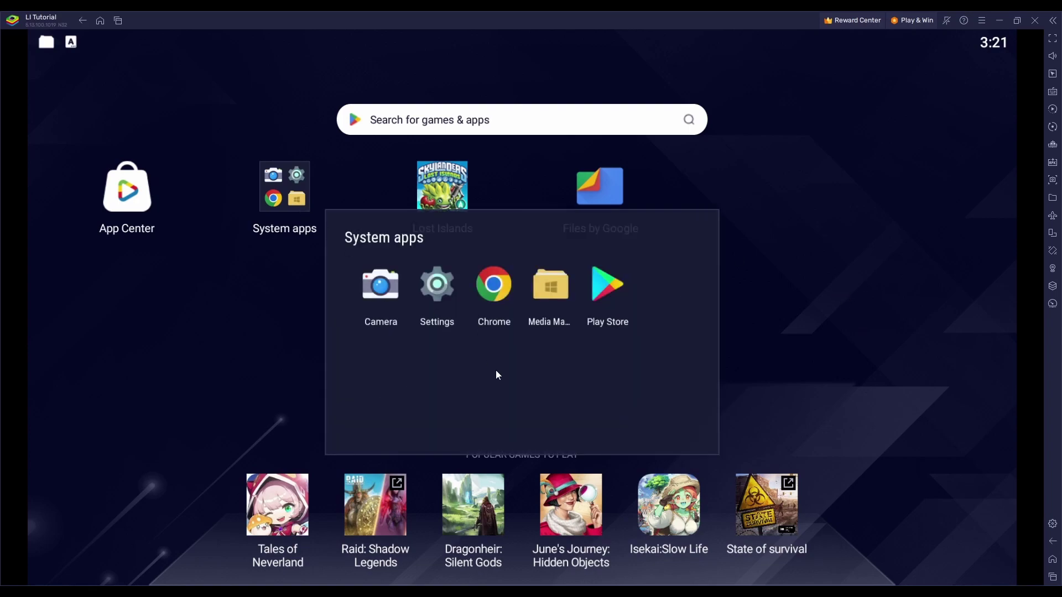
{"action": "left_click", "coordinate": [547, 299]}
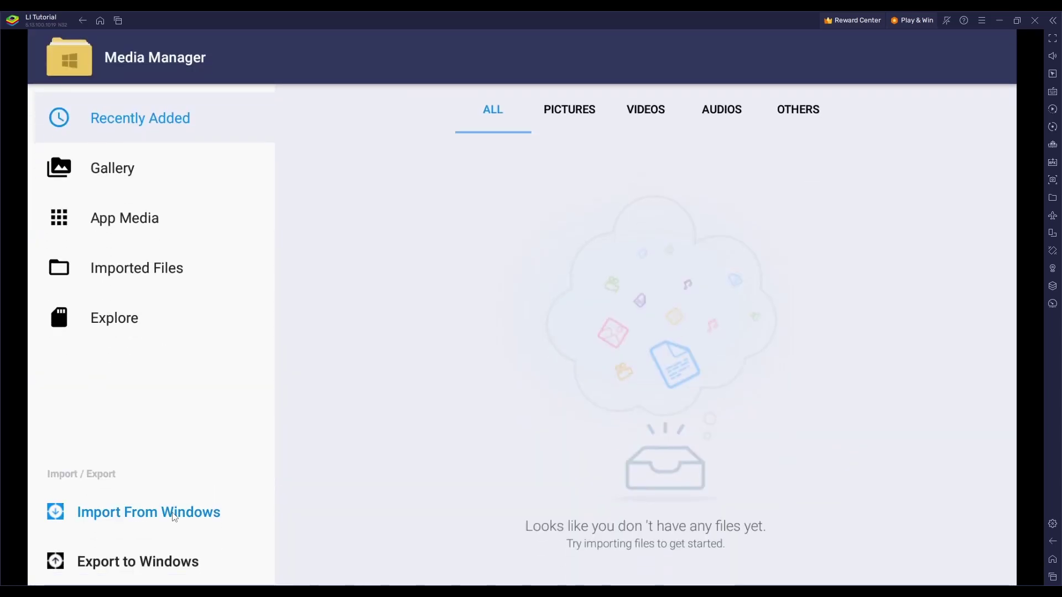
{"action": "left_click", "coordinate": [173, 512]}
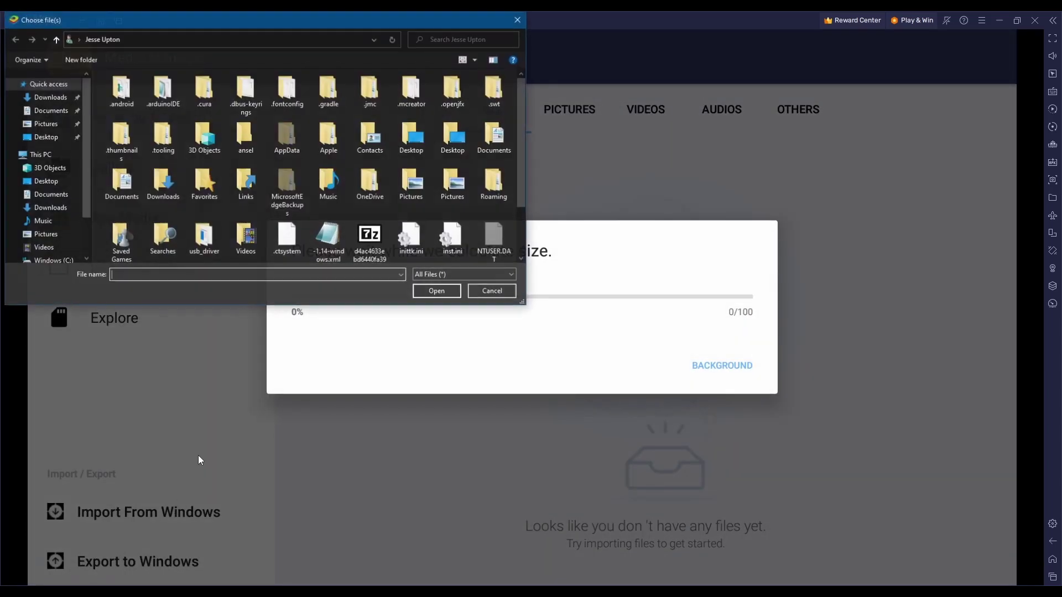
{"action": "left_click", "coordinate": [45, 137]}
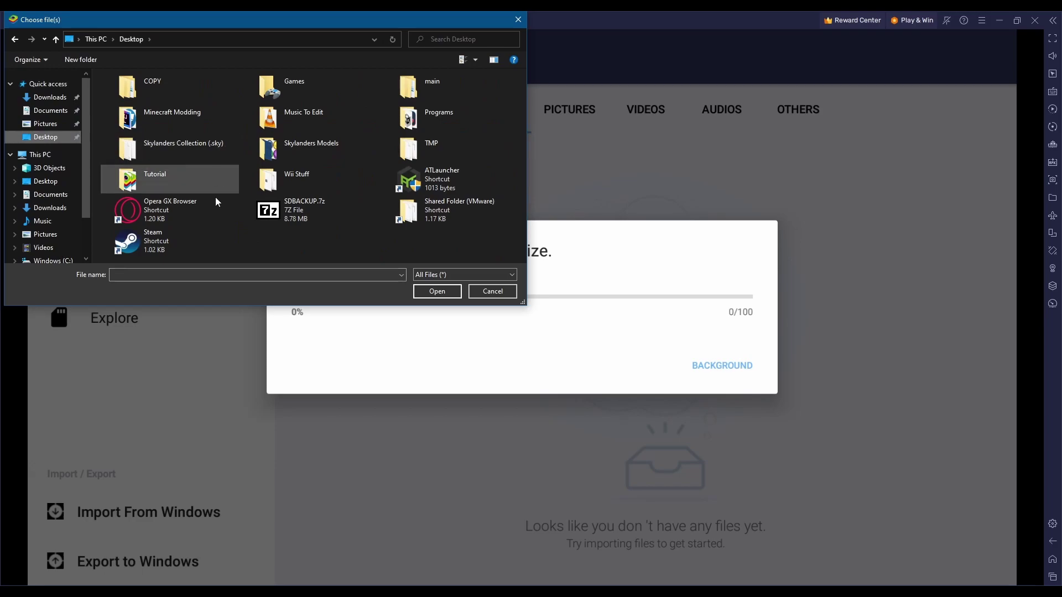
{"action": "double_click", "coordinate": [132, 178]}
{"action": "double_click", "coordinate": [188, 94]}
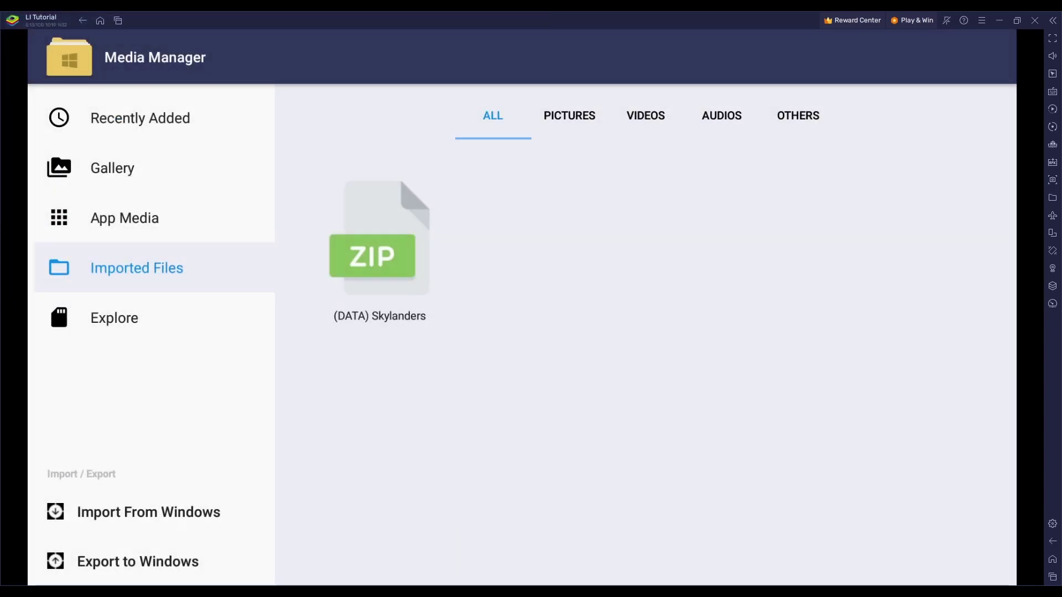
- Launch Lost Islands once from the home screen, then leave it and close the running apps in the recent apps overview
{"action": "left_click", "coordinate": [1051, 564]}
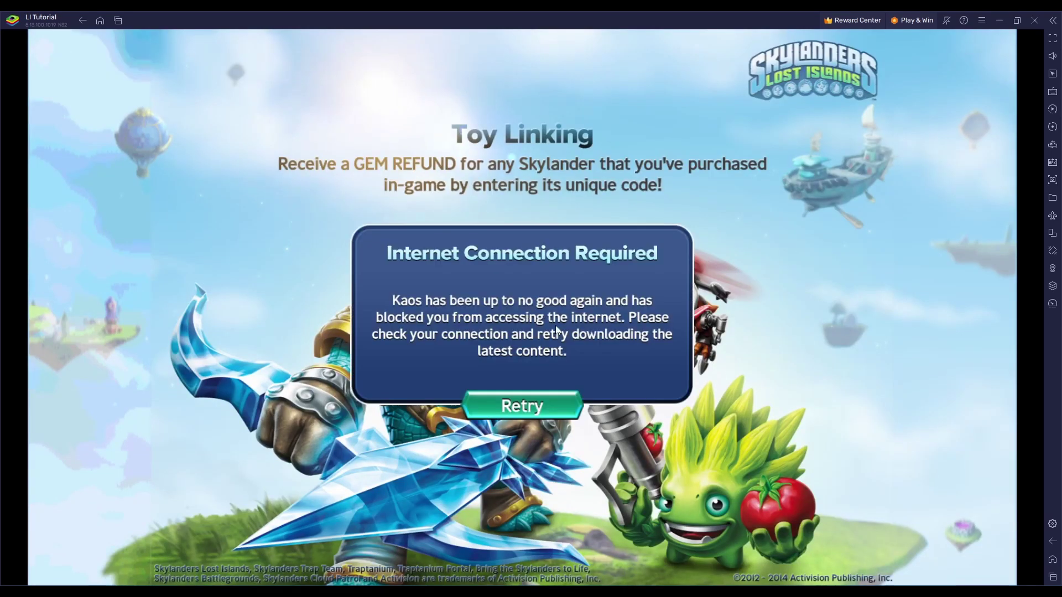
{"action": "left_click", "coordinate": [1051, 560]}
{"action": "left_click", "coordinate": [1052, 576]}
{"action": "left_click_drag", "start_coordinate": [756, 296], "coordinate": [143, 289]}
{"action": "left_click", "coordinate": [143, 289]}
- Open Files by Google and allow it to access photos, media and files on the device
{"action": "left_click", "coordinate": [604, 210]}
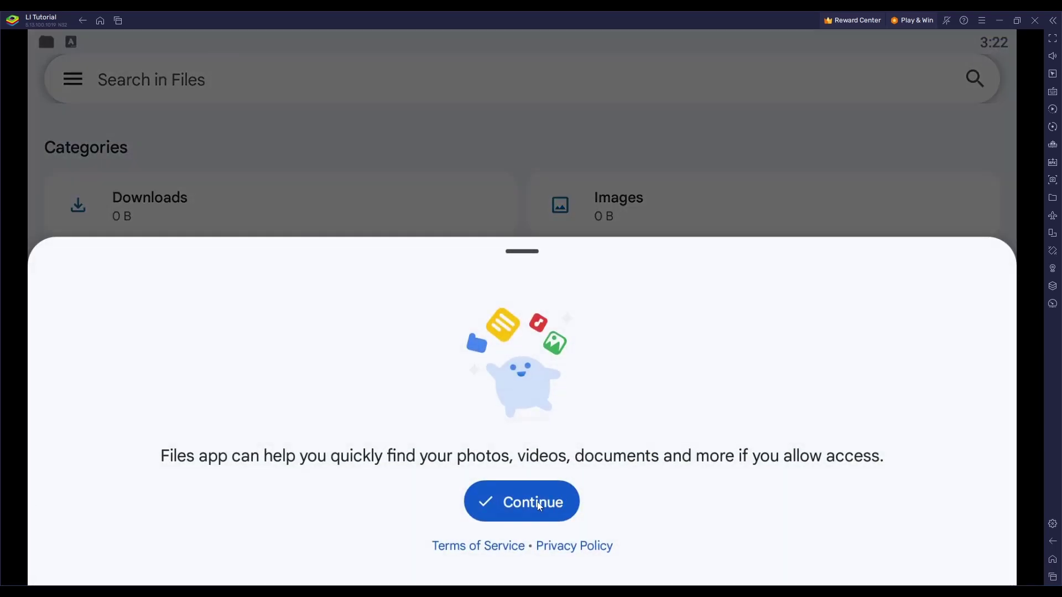
{"action": "left_click", "coordinate": [539, 508]}
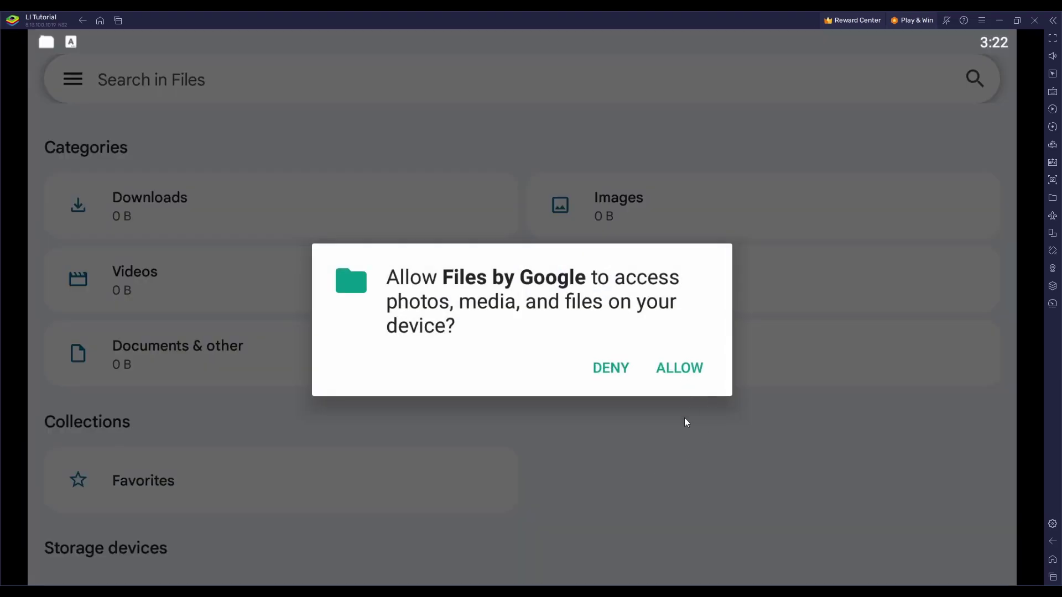
{"action": "left_click", "coordinate": [679, 367]}
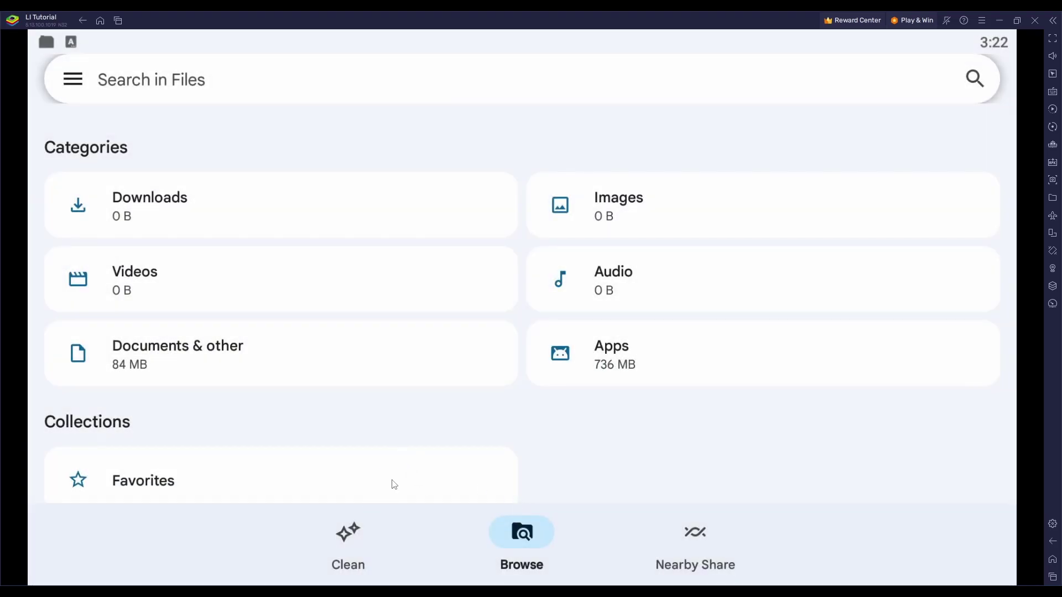
- Extract "(DATA) Skylanders Lost Islands Android v2.0.2.zip" in the internal storage's DCIM/SharedFolder, keeping the ZIP file
{"action": "scroll", "coordinate": [415, 470], "scroll_direction": "down", "scroll_amount": 3}
{"action": "scroll", "coordinate": [186, 455], "scroll_direction": "up", "scroll_amount": 1}
{"action": "scroll", "coordinate": [292, 444], "scroll_direction": "down", "scroll_amount": 1}
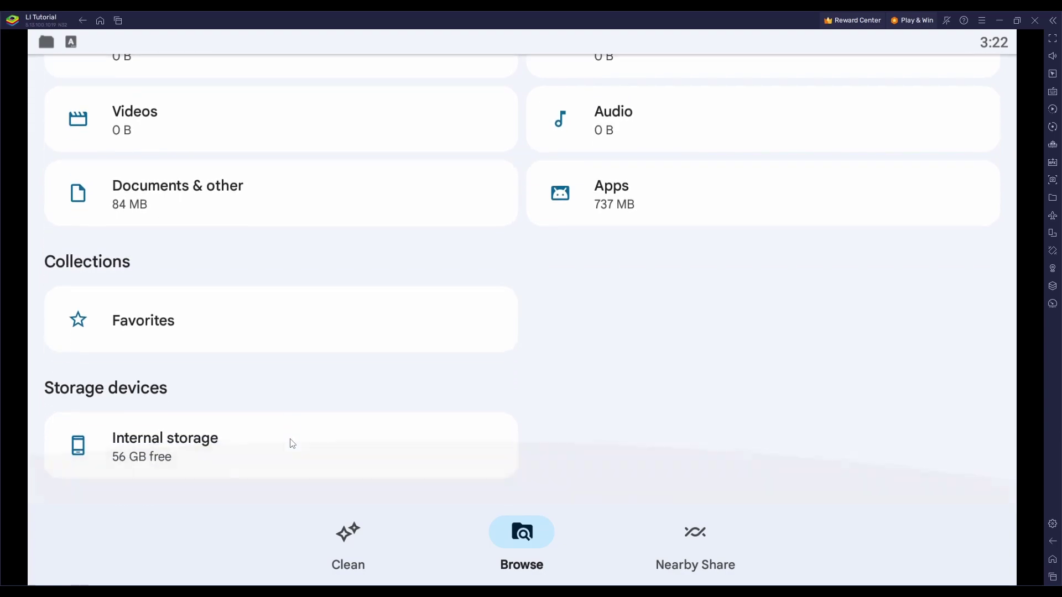
{"action": "left_click", "coordinate": [246, 440]}
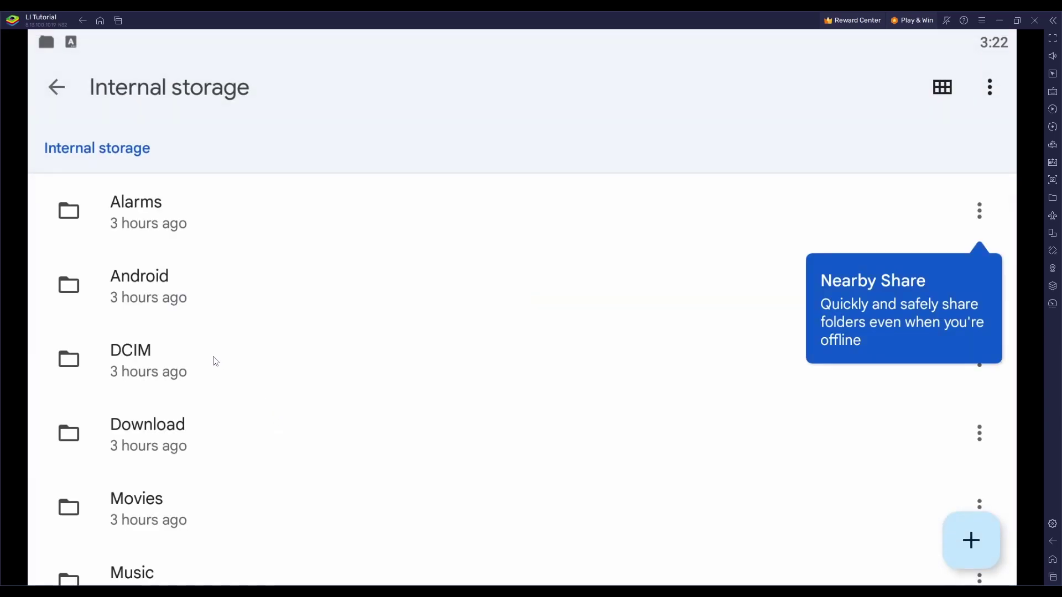
{"action": "left_click", "coordinate": [216, 361]}
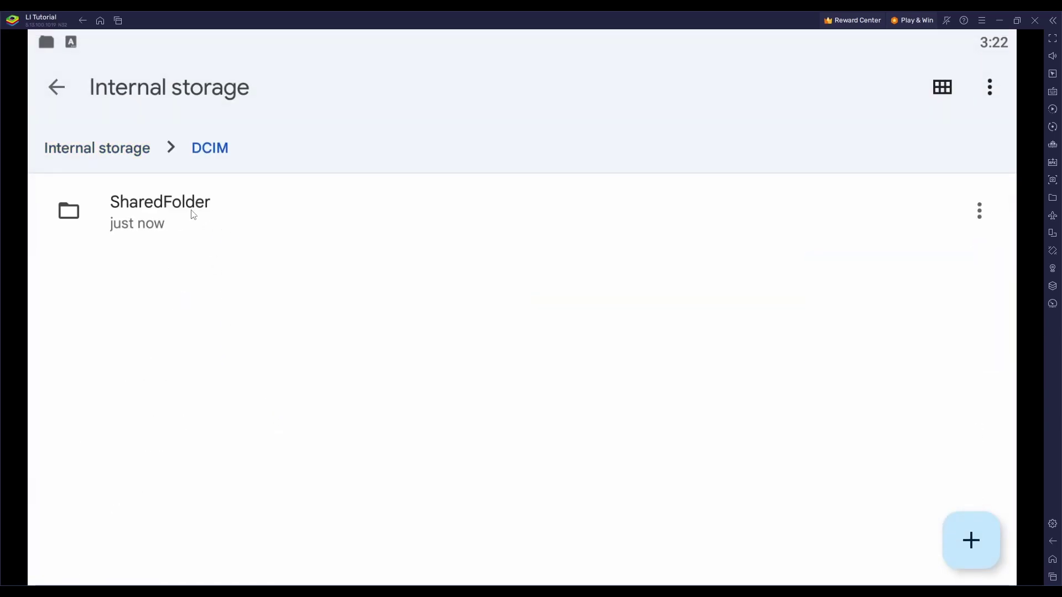
{"action": "left_click", "coordinate": [49, 147]}
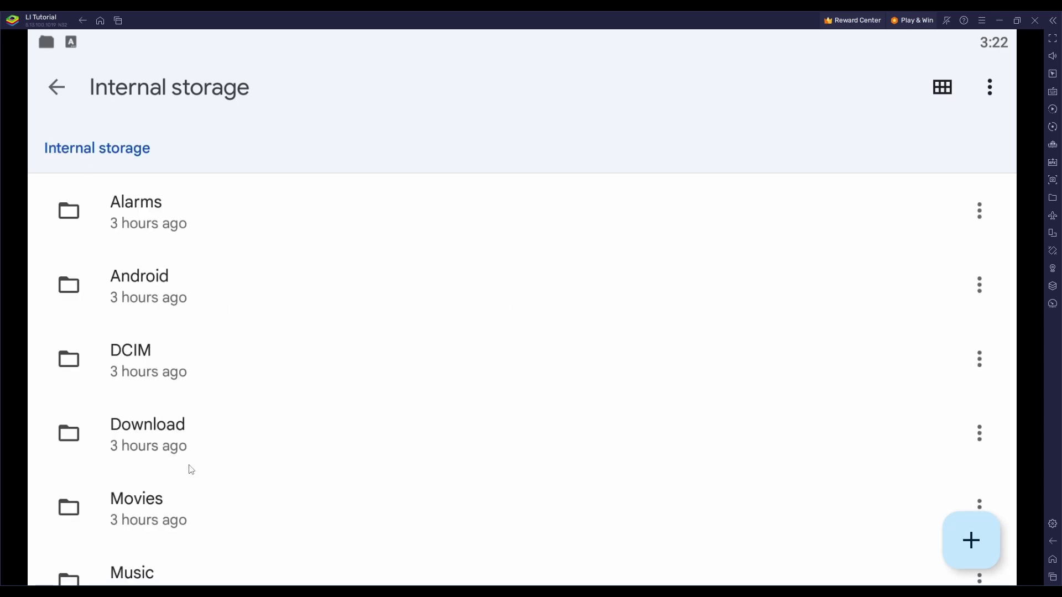
{"action": "left_click", "coordinate": [161, 362]}
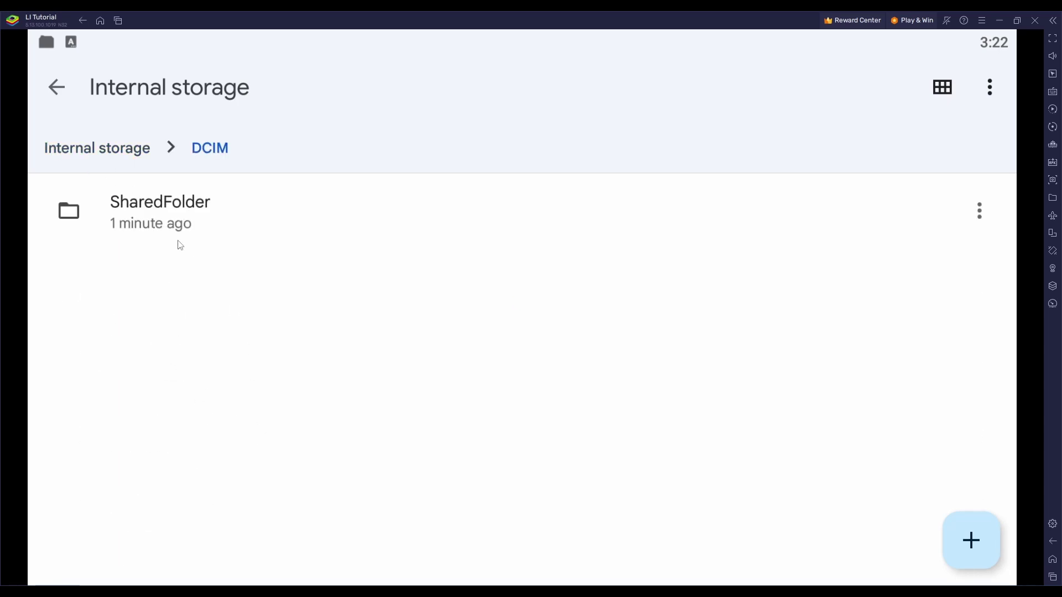
{"action": "left_click", "coordinate": [197, 224]}
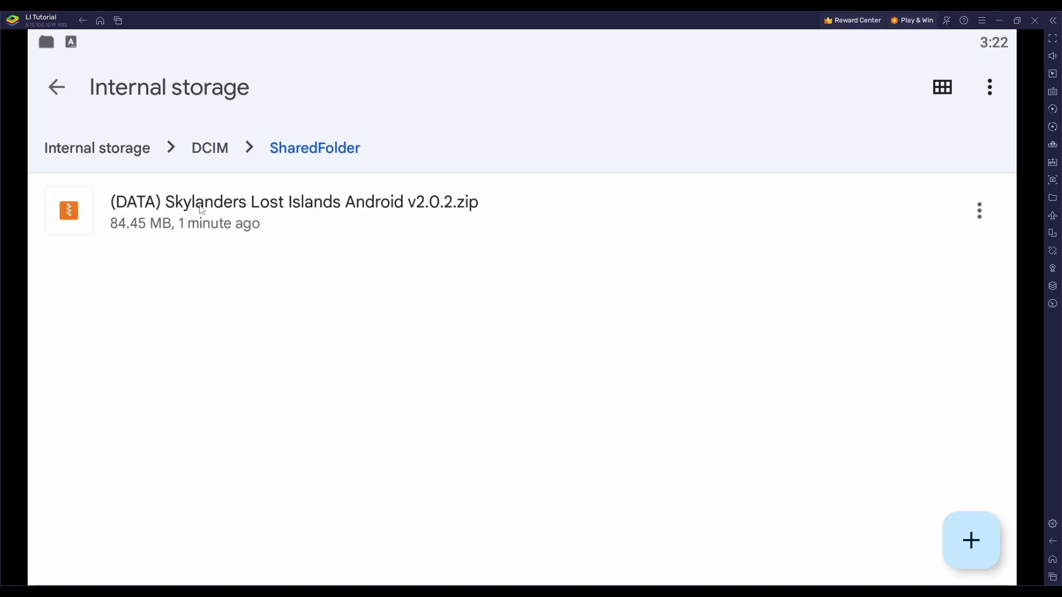
{"action": "left_click", "coordinate": [286, 225]}
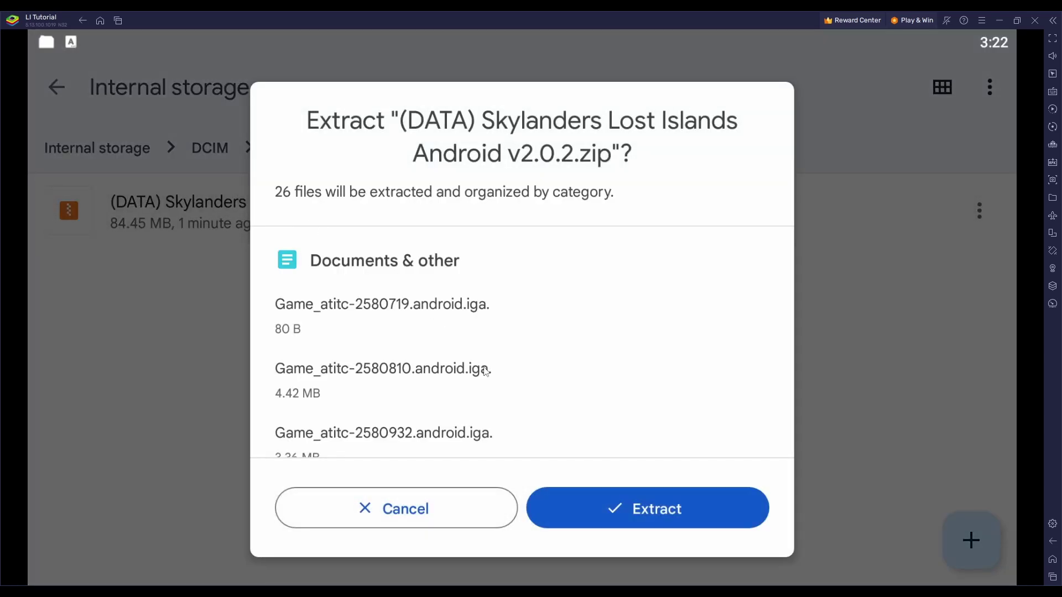
{"action": "left_click", "coordinate": [643, 513]}
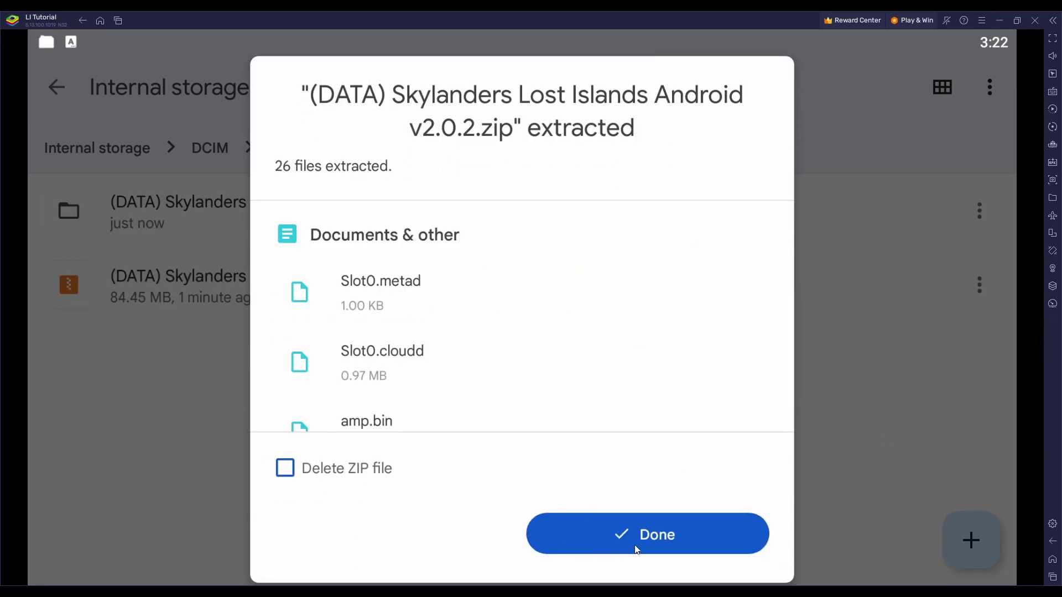
{"action": "left_click", "coordinate": [634, 542]}
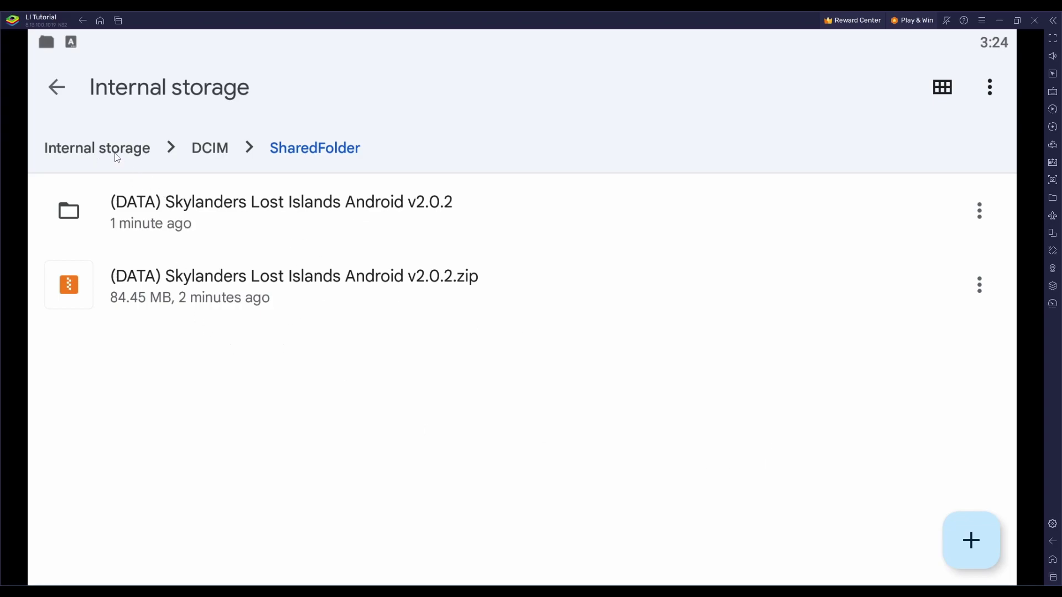
- Permanently delete the files folder in Android/data/com.activision.skylanders.lostislands on the internal storage
{"action": "left_click", "coordinate": [89, 156]}
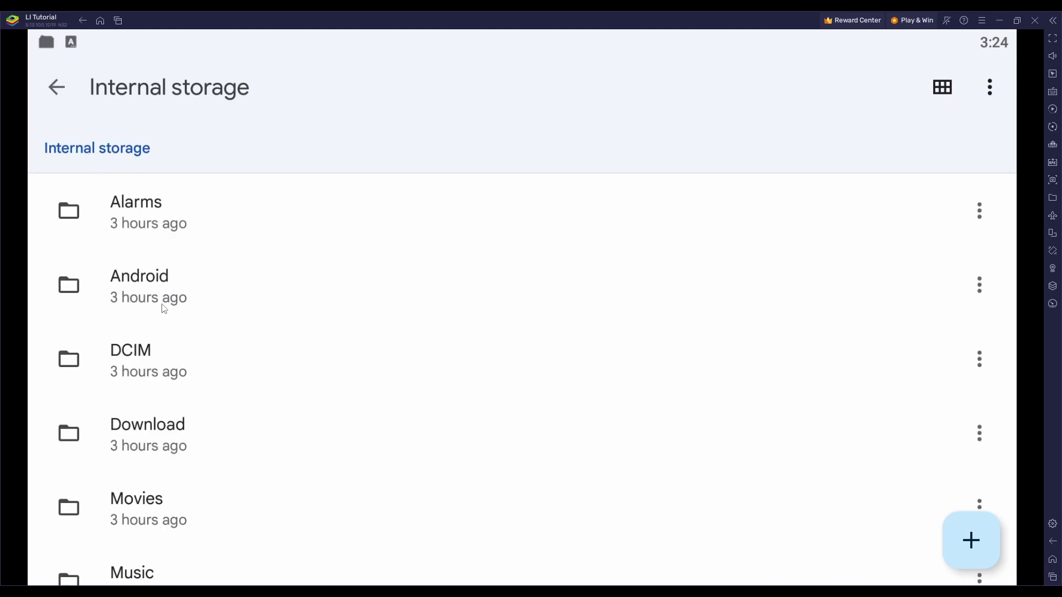
{"action": "left_click", "coordinate": [155, 303]}
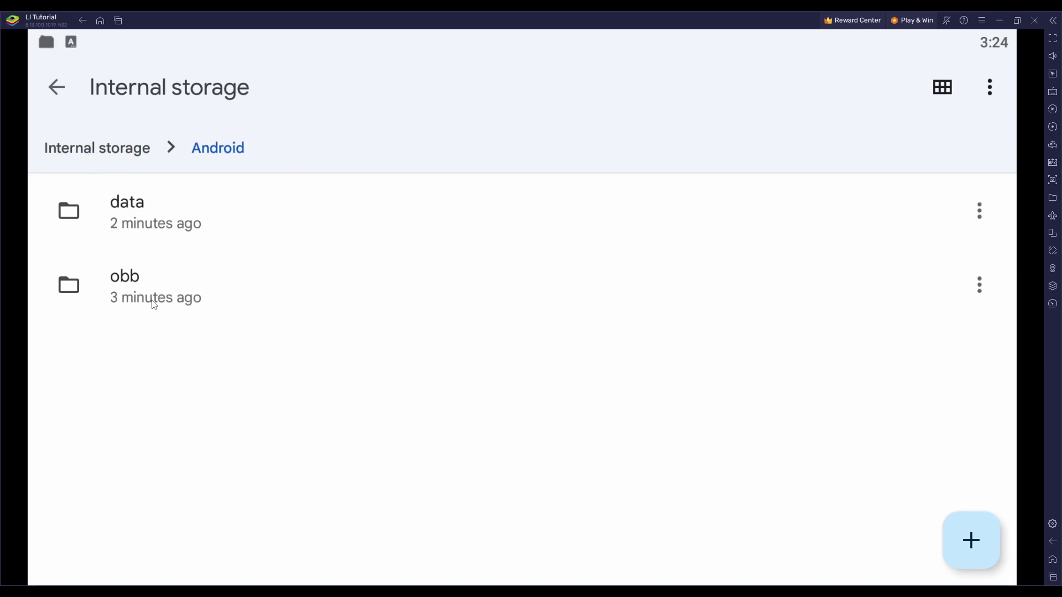
{"action": "left_click", "coordinate": [154, 231]}
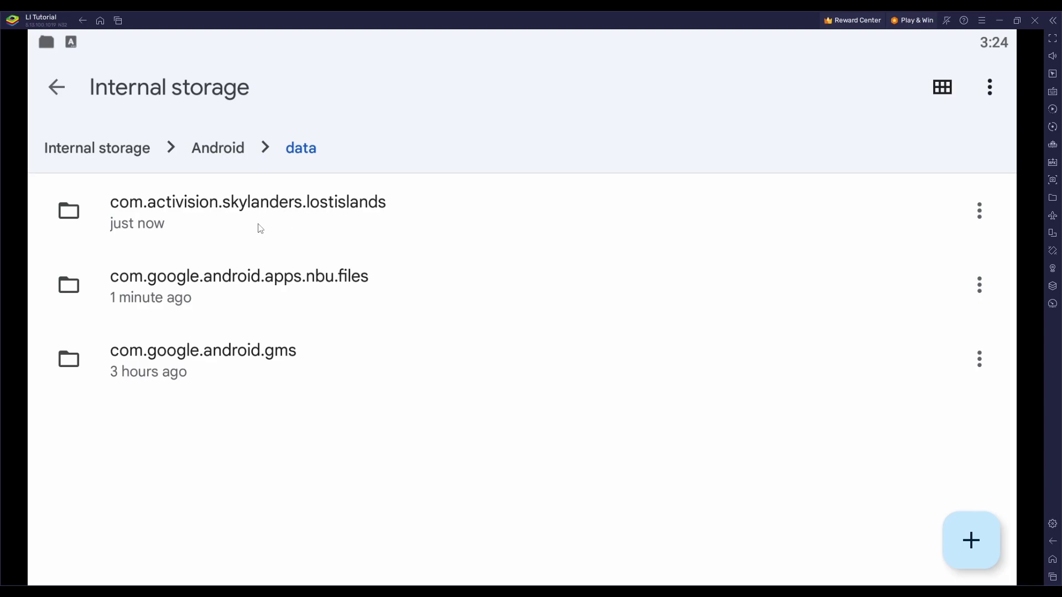
{"action": "left_click", "coordinate": [247, 220]}
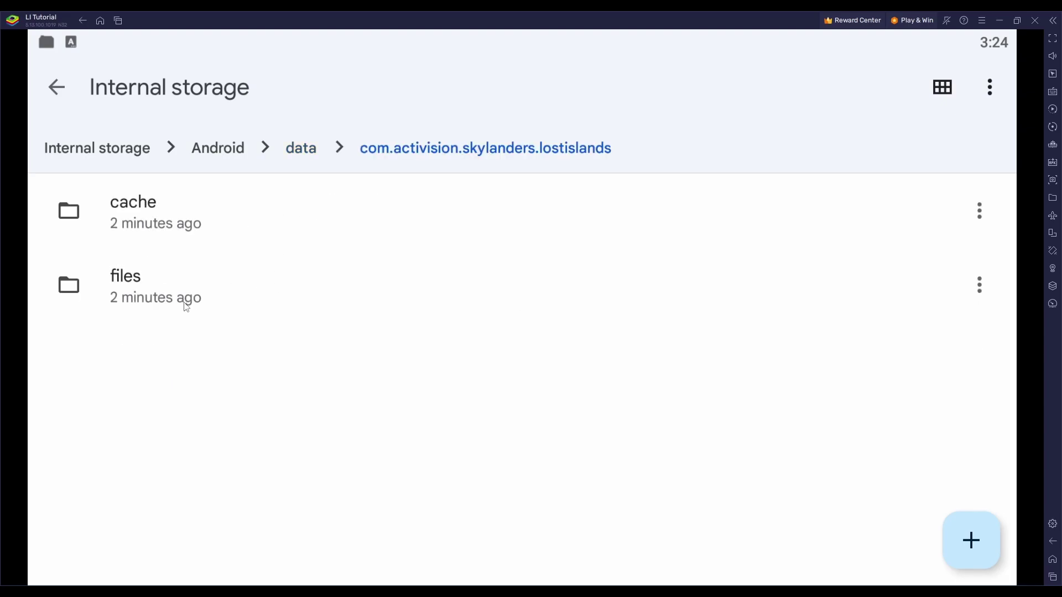
{"action": "left_click", "coordinate": [184, 308]}
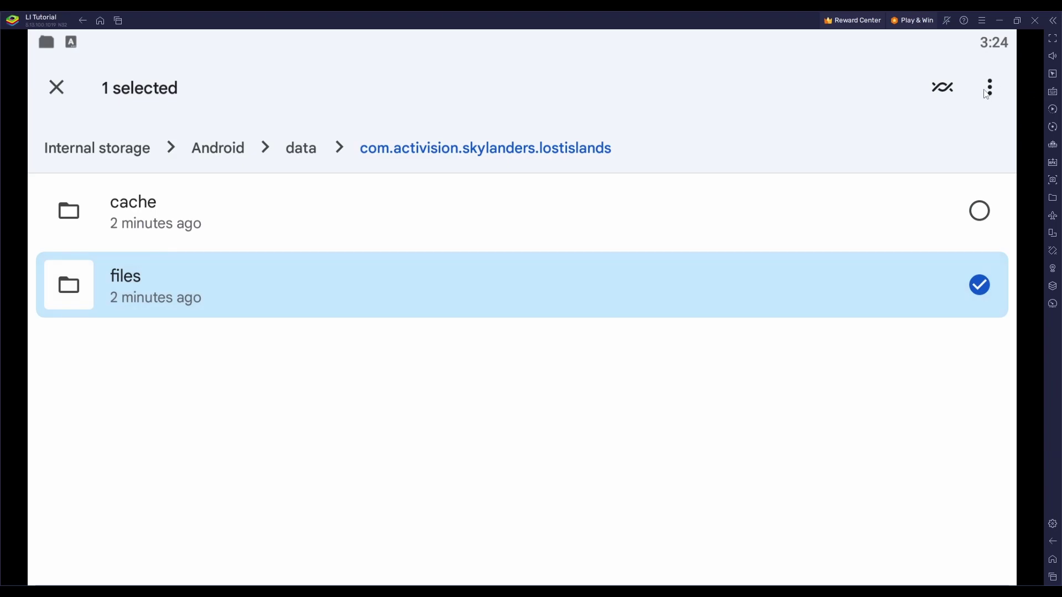
{"action": "left_click", "coordinate": [990, 89]}
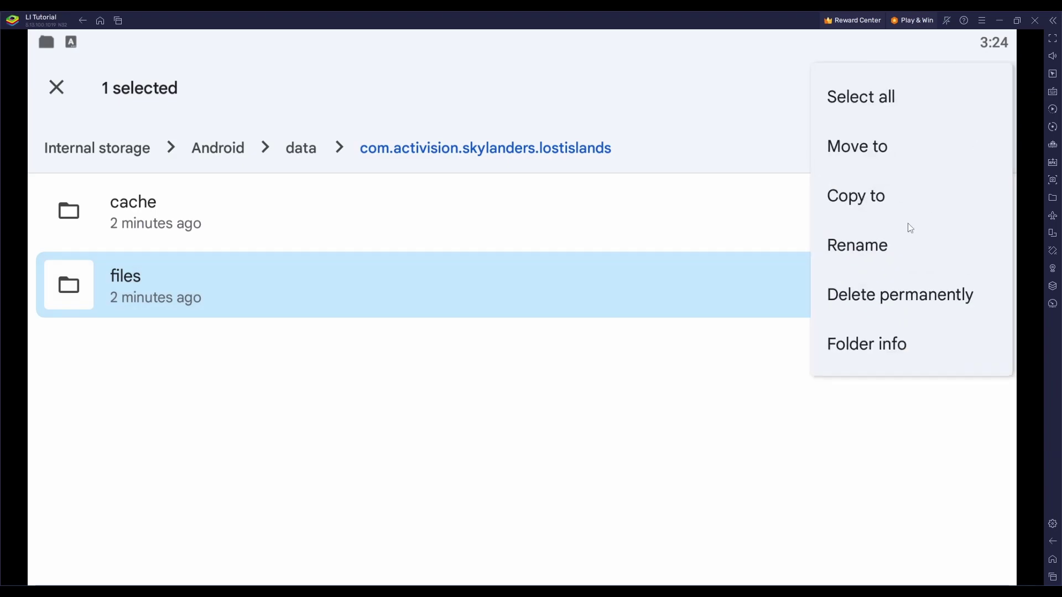
{"action": "left_click", "coordinate": [910, 293]}
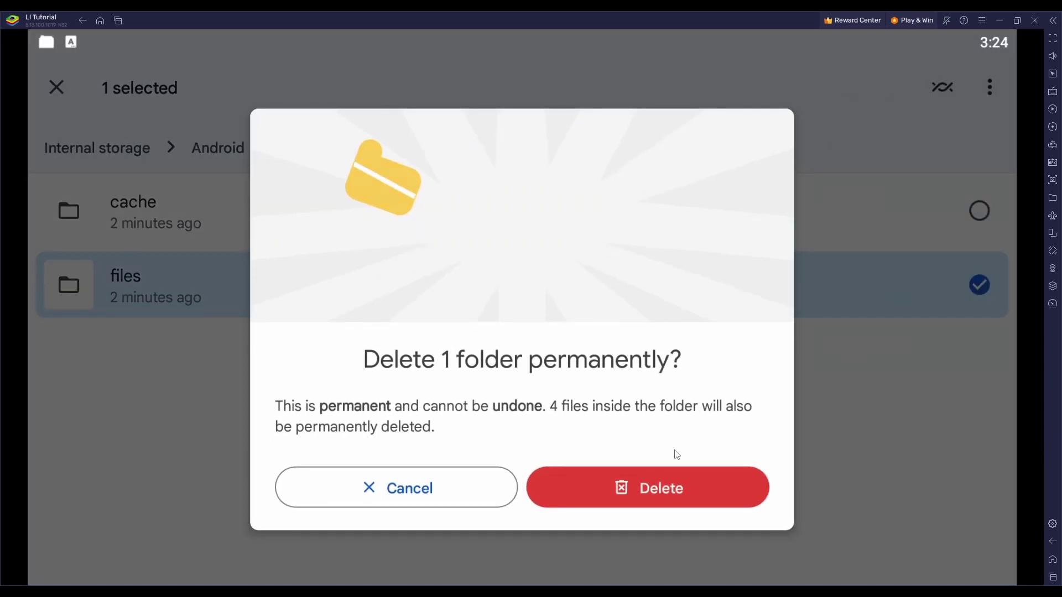
{"action": "left_click", "coordinate": [660, 495]}
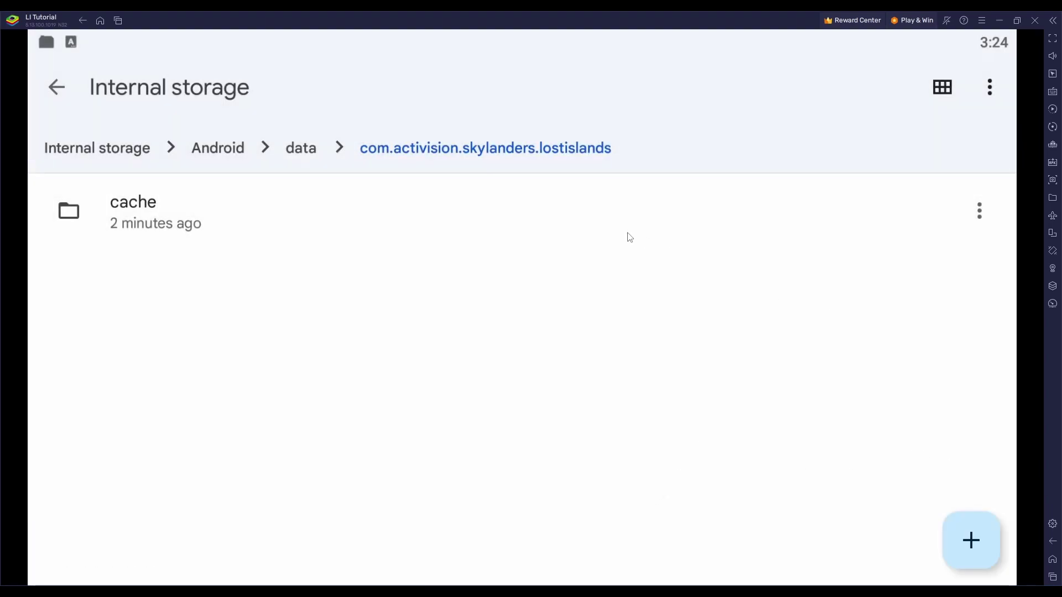
- Copy the files folder from the extracted (DATA) folder in DCIM/SharedFolder to Android/data/com.activision.skylanders.lostislands on the internal storage
{"action": "left_click", "coordinate": [111, 147]}
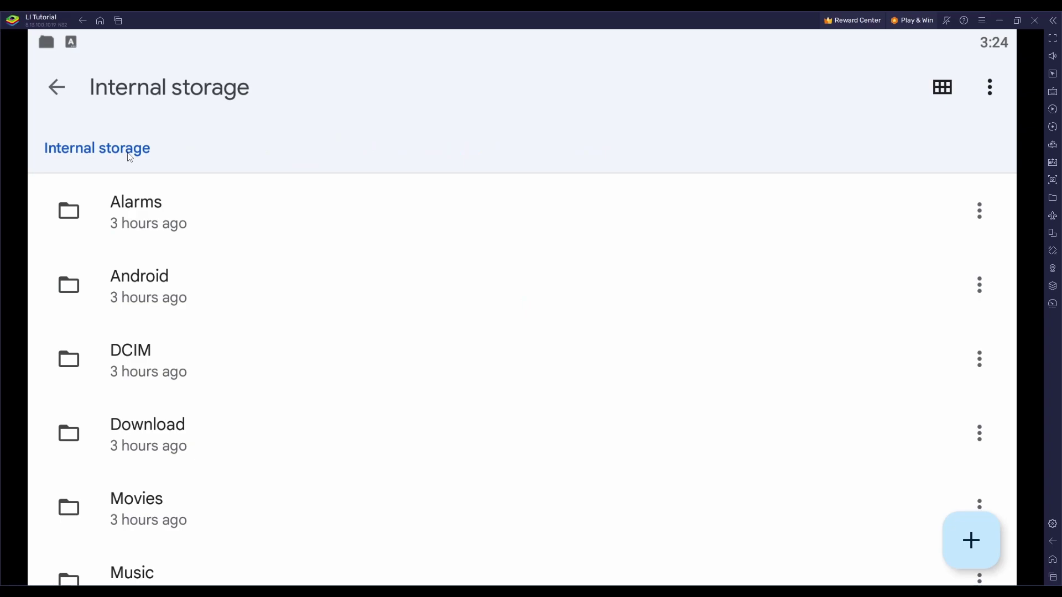
{"action": "left_click", "coordinate": [176, 380]}
{"action": "left_click", "coordinate": [201, 231]}
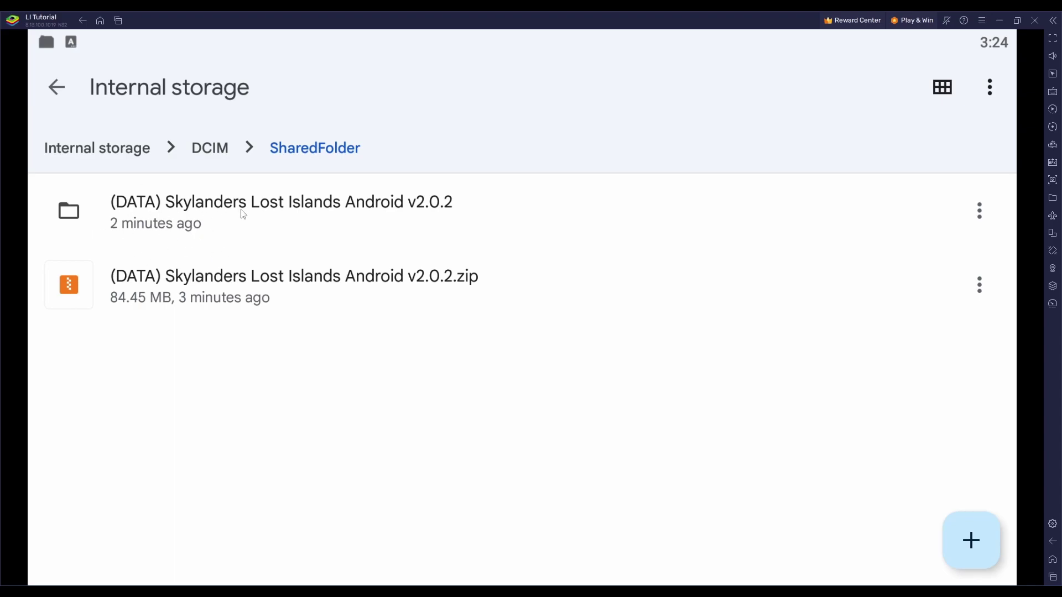
{"action": "left_click", "coordinate": [260, 210]}
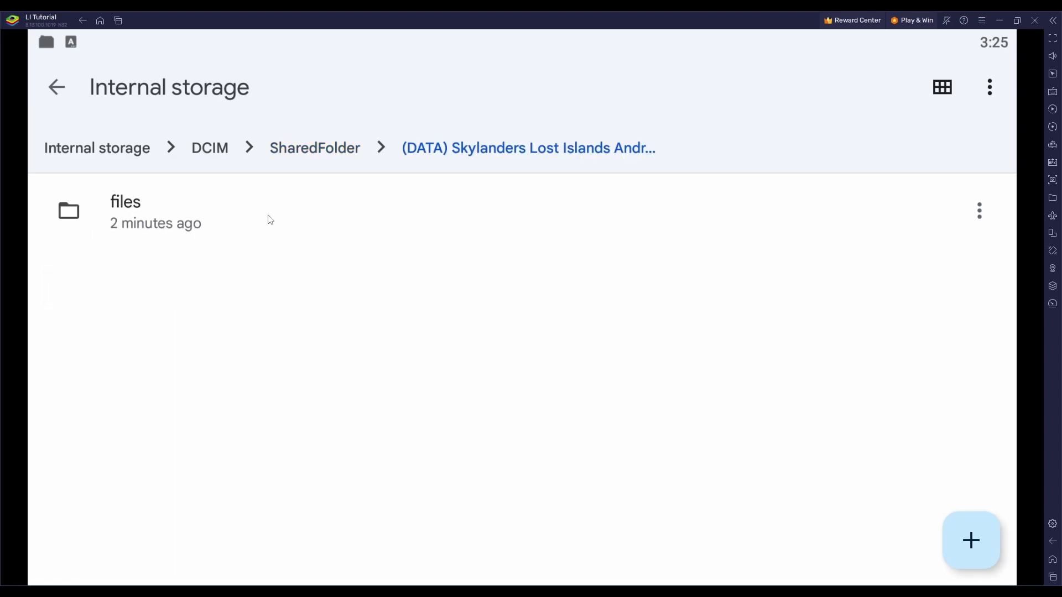
{"action": "left_click", "coordinate": [308, 232]}
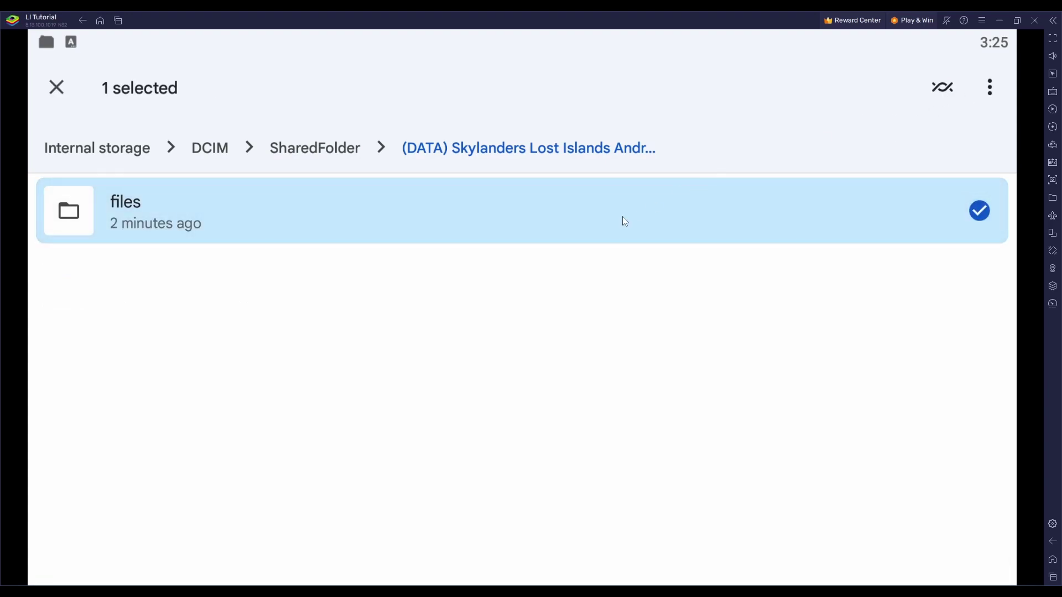
{"action": "left_click", "coordinate": [990, 88]}
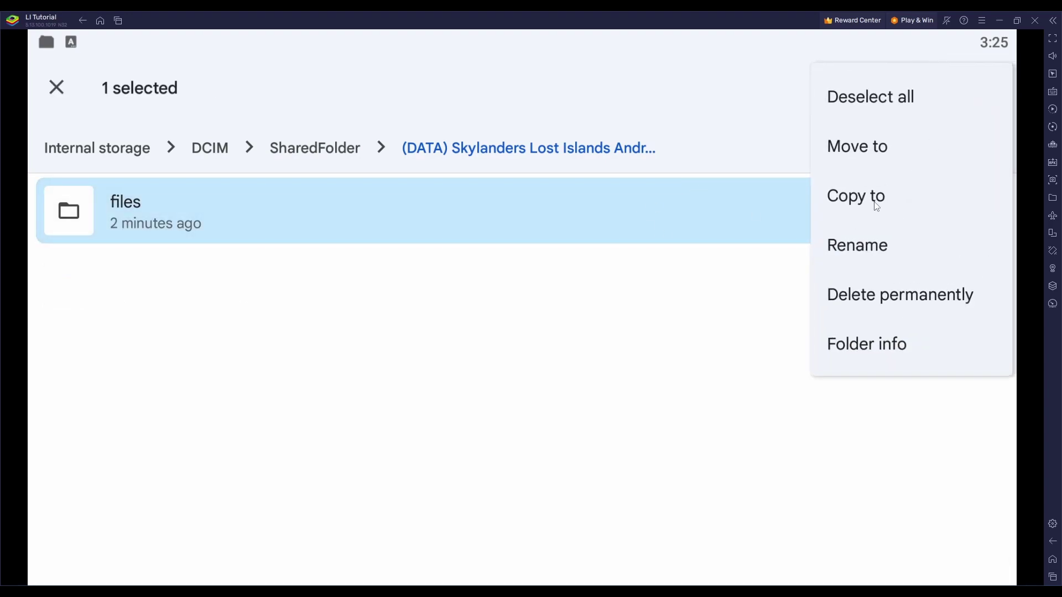
{"action": "left_click", "coordinate": [876, 206]}
{"action": "left_click", "coordinate": [237, 565]}
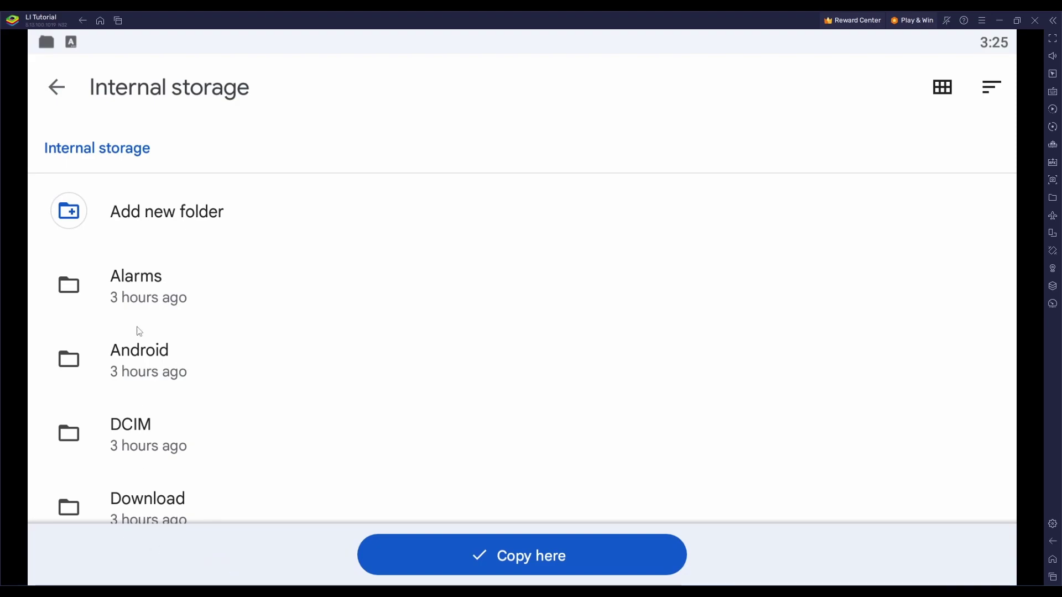
{"action": "left_click", "coordinate": [153, 373]}
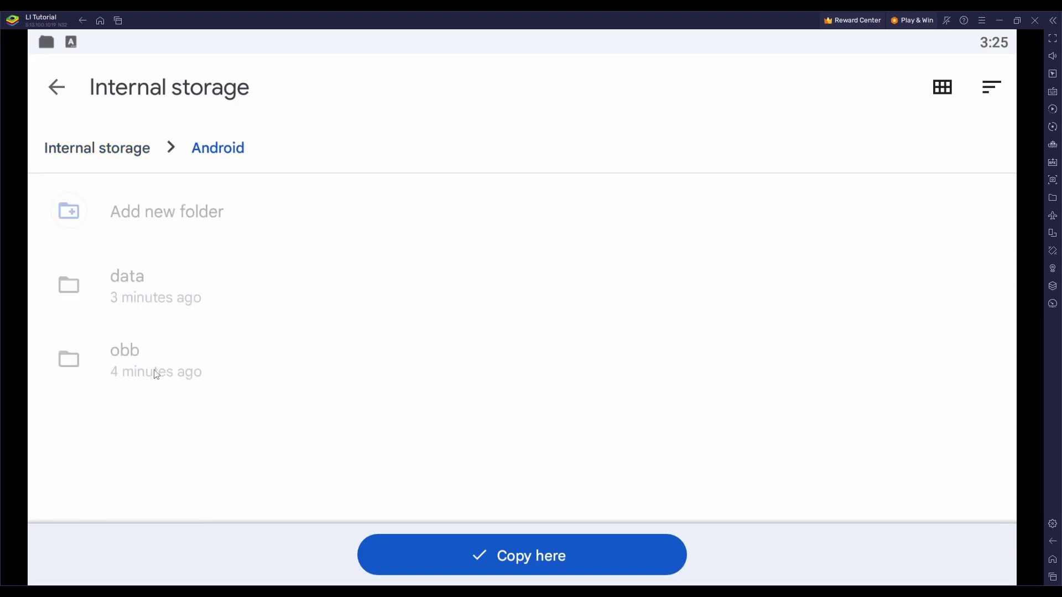
{"action": "left_click", "coordinate": [150, 285]}
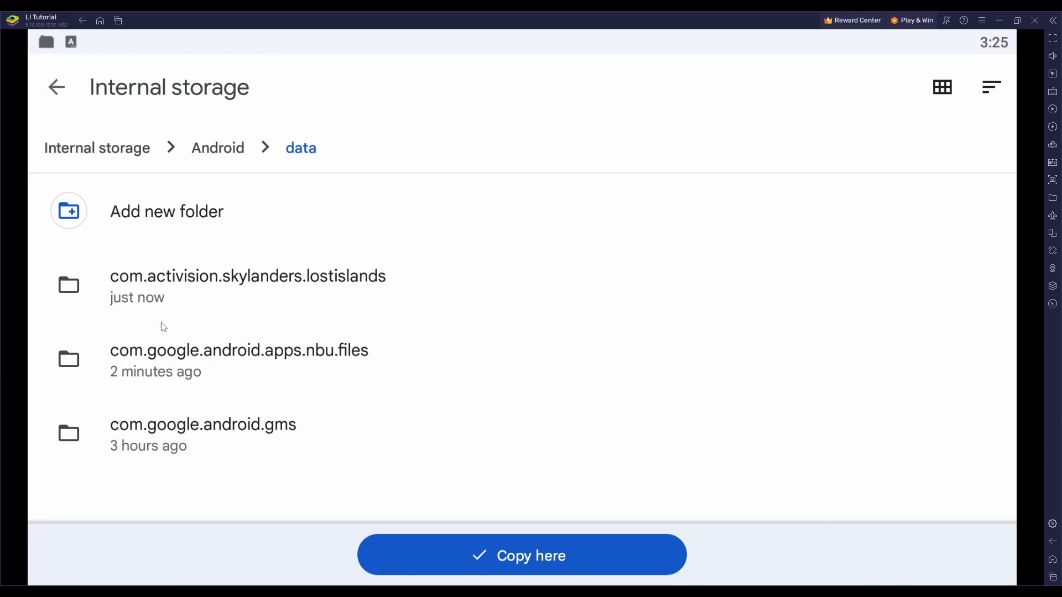
{"action": "left_click", "coordinate": [256, 290]}
{"action": "left_click", "coordinate": [550, 555]}
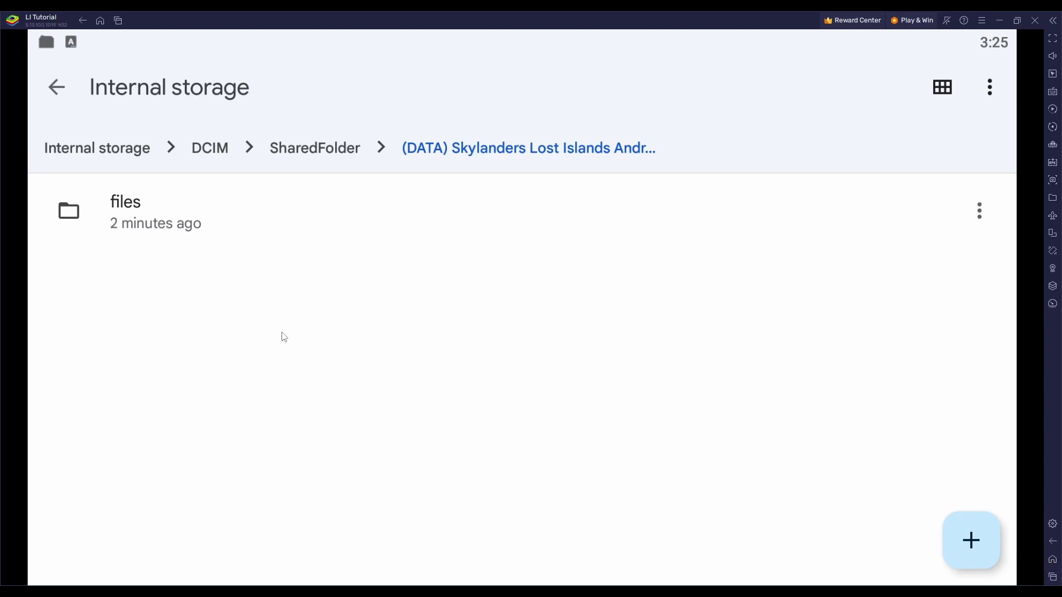
- Launch Lost Islands from the home screen and close the Thumpback's House sale announcement
{"action": "left_click", "coordinate": [1050, 565]}
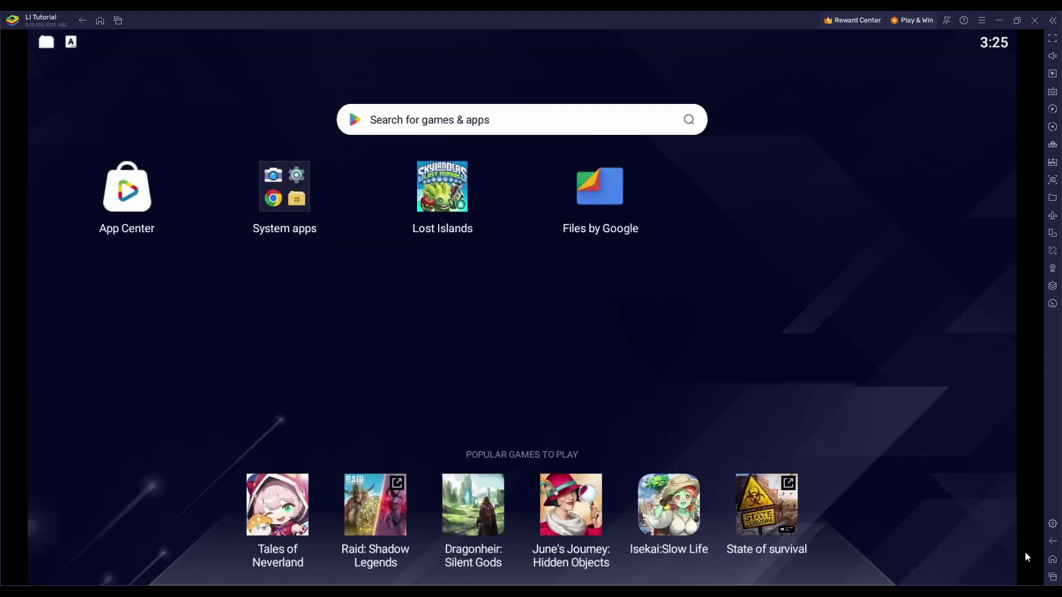
{"action": "left_click", "coordinate": [447, 198]}
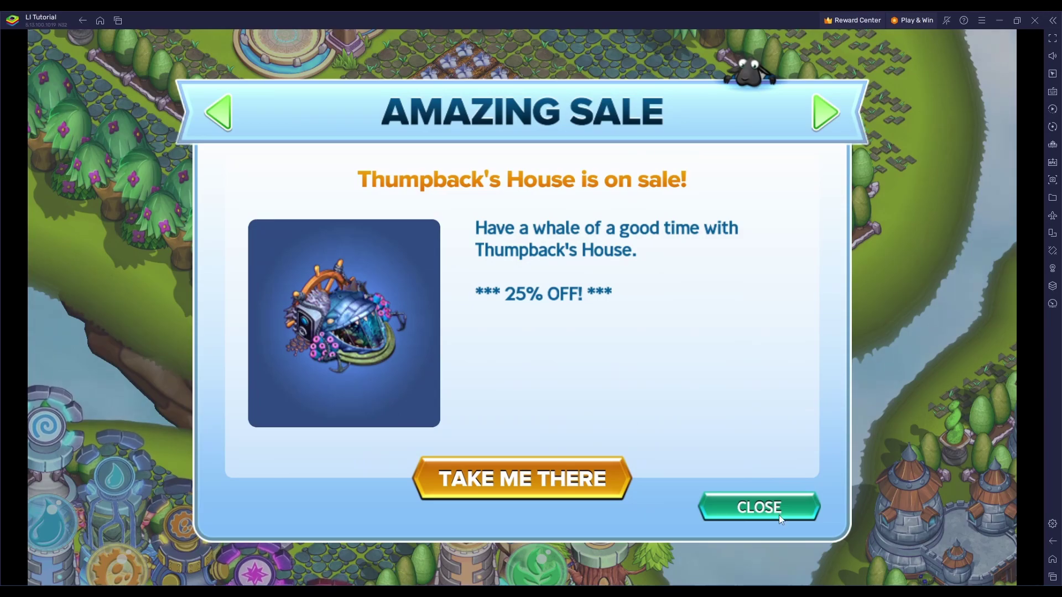
{"action": "left_click", "coordinate": [780, 517]}
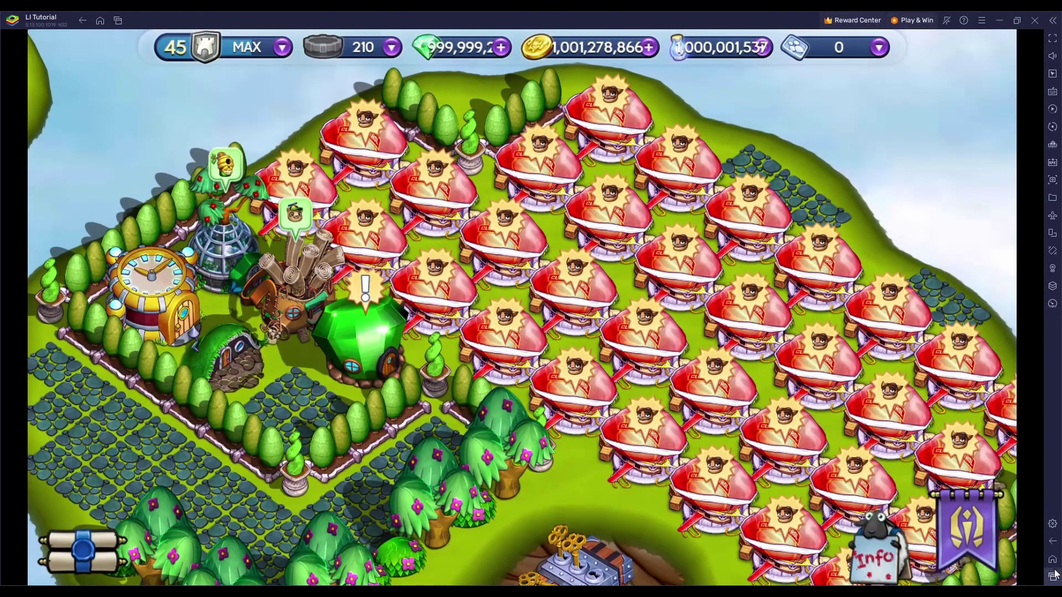
- Switch to Files by Google and open Android/data/com.activision.skylanders.lostislands/files/CloudStorage/Anon.0 on the internal storage
{"action": "left_click", "coordinate": [1052, 576]}
{"action": "scroll", "coordinate": [553, 398], "scroll_direction": "up", "scroll_amount": 2}
{"action": "left_click", "coordinate": [586, 364]}
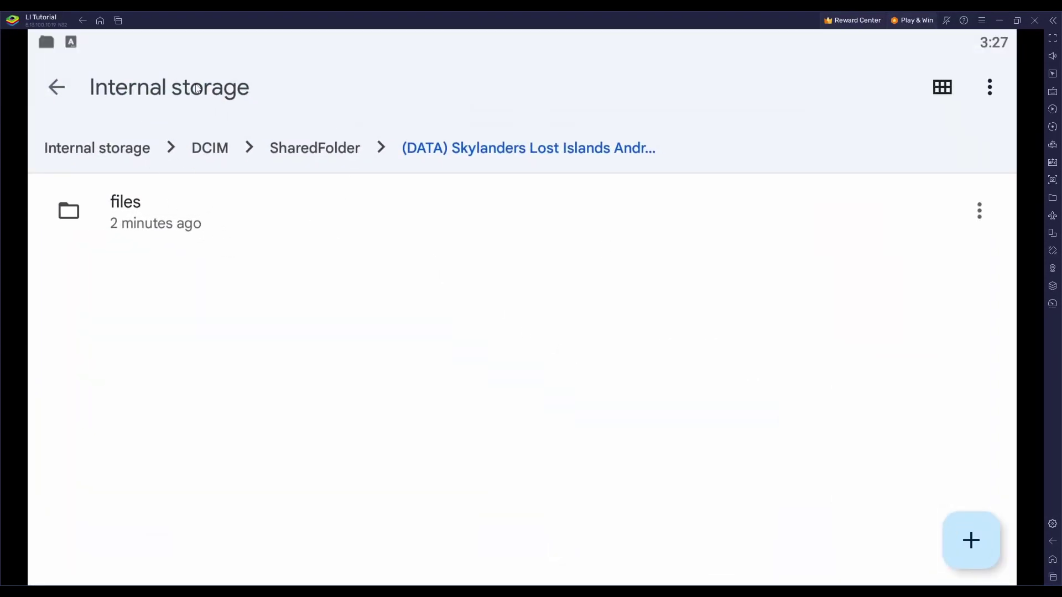
{"action": "left_click", "coordinate": [115, 150]}
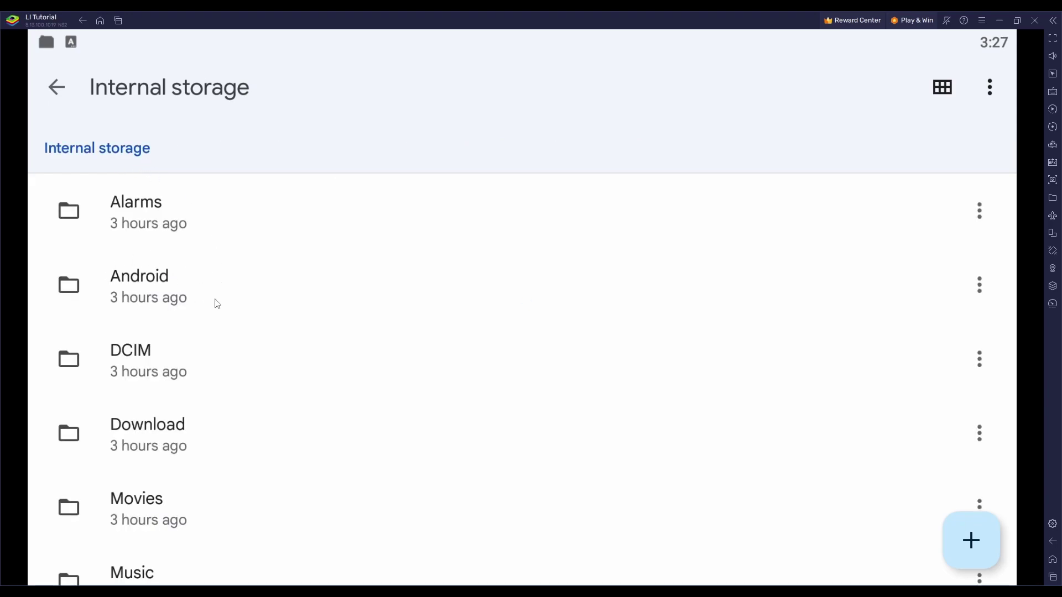
{"action": "left_click", "coordinate": [192, 291]}
{"action": "left_click", "coordinate": [115, 210]}
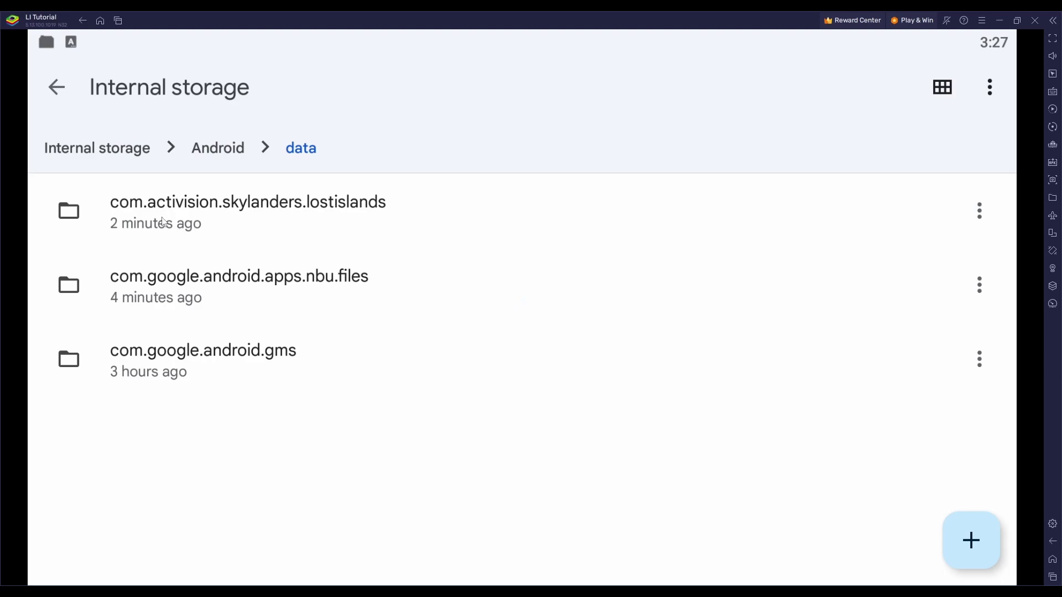
{"action": "left_click", "coordinate": [263, 224]}
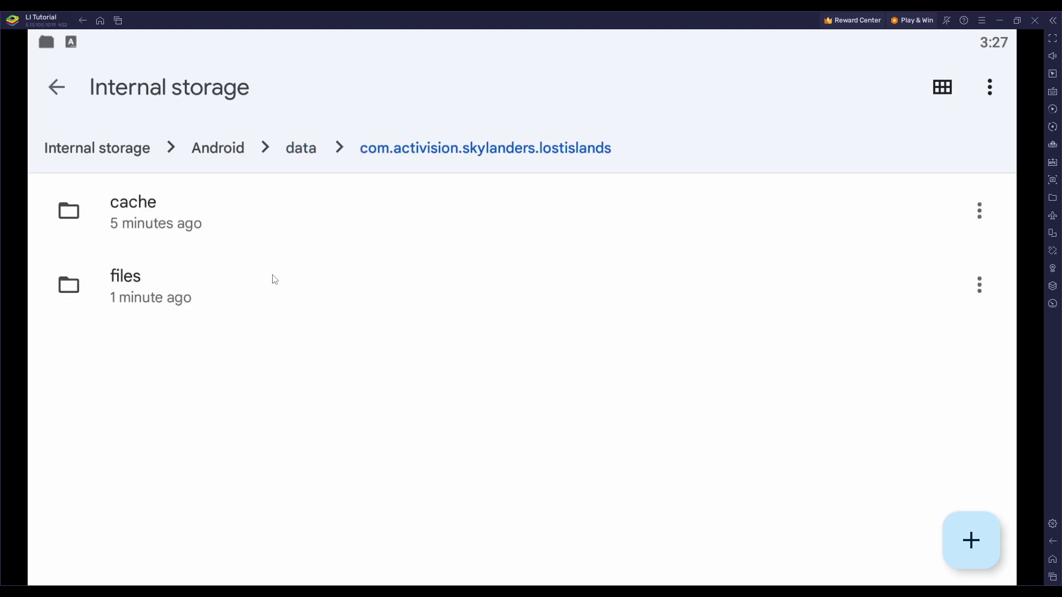
{"action": "left_click", "coordinate": [198, 281]}
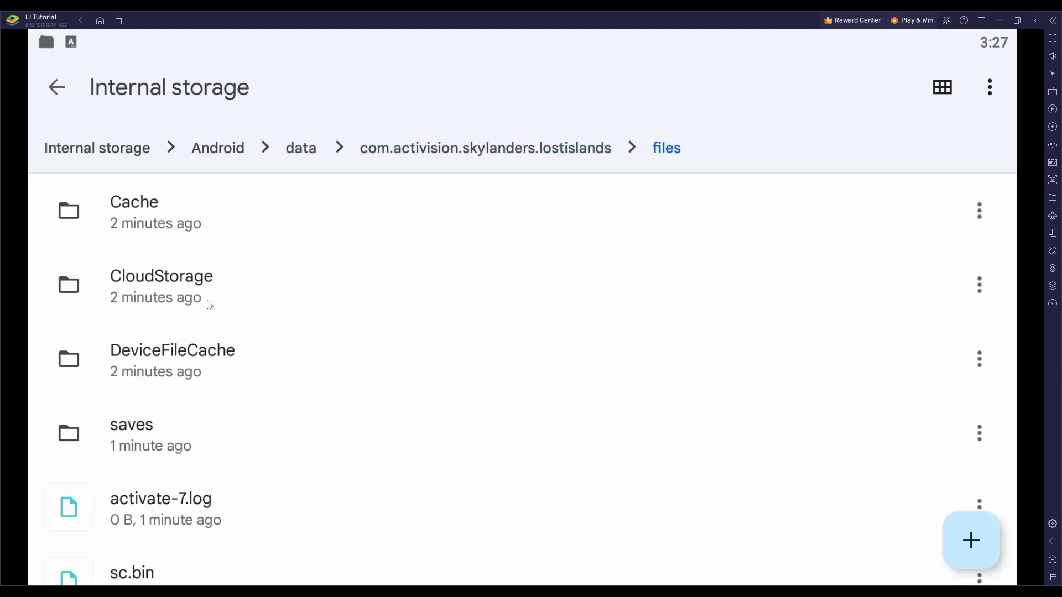
{"action": "left_click", "coordinate": [210, 304]}
{"action": "left_click", "coordinate": [241, 217]}
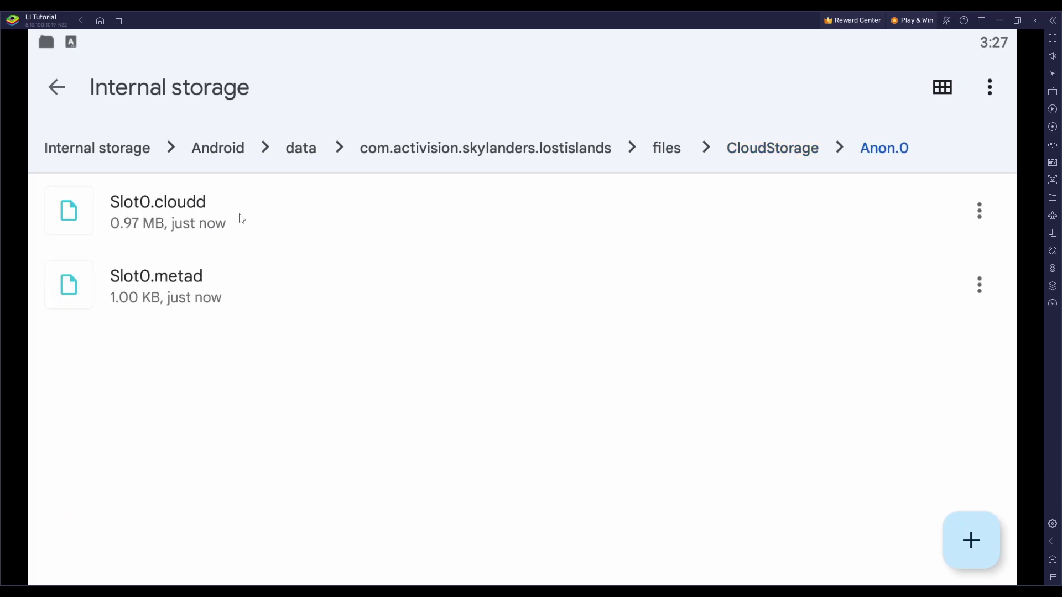
- Permanently delete the save files Slot0.cloudd and Slot0.metad from the Anon.0 folder
{"action": "left_click_drag", "start_coordinate": [242, 219], "coordinate": [291, 287]}
{"action": "left_click", "coordinate": [294, 287]}
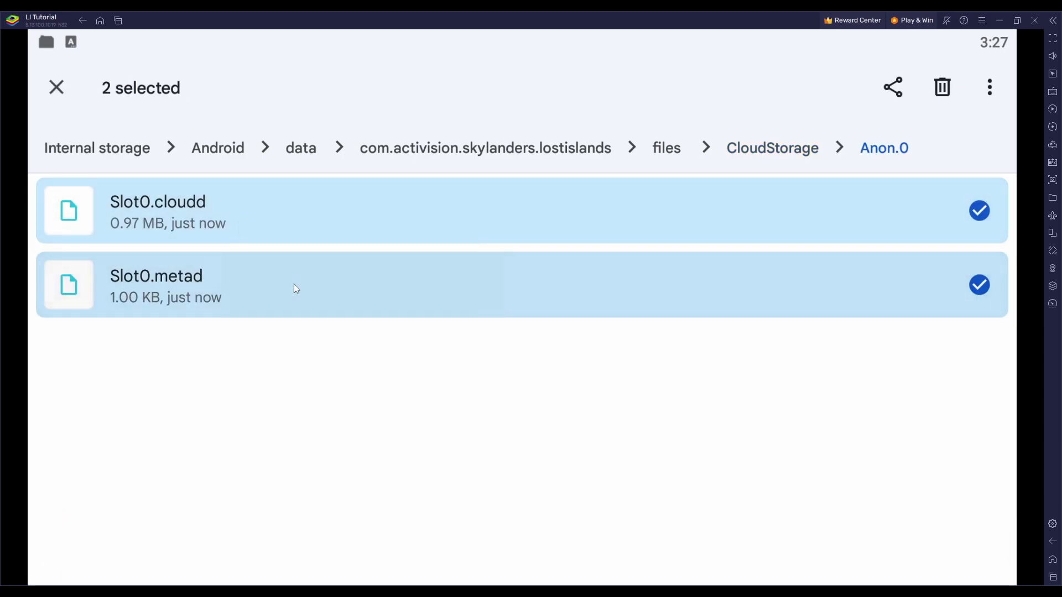
{"action": "left_click", "coordinate": [990, 86]}
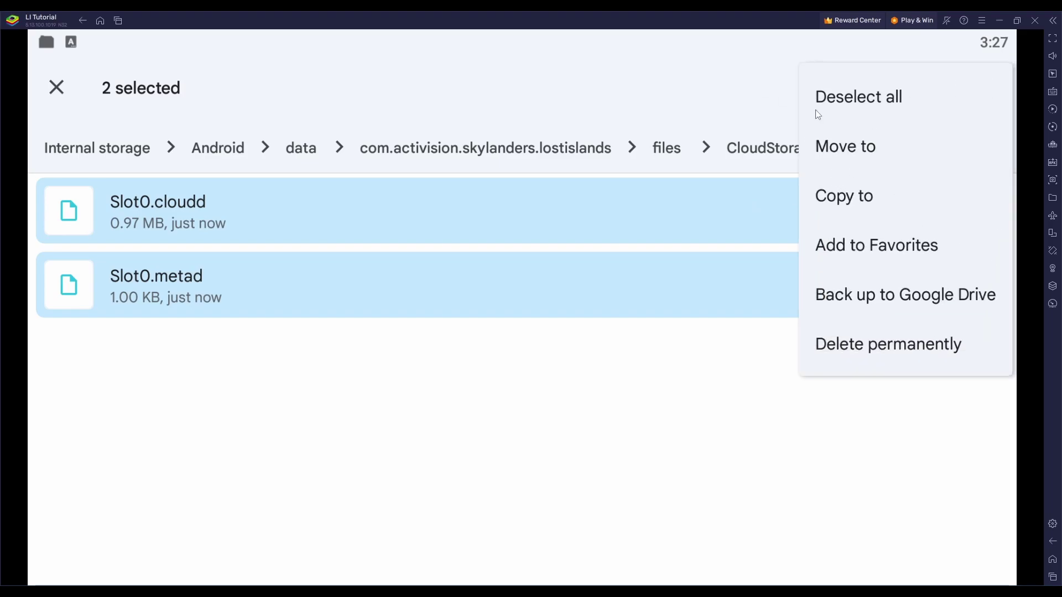
{"action": "left_click", "coordinate": [945, 344]}
{"action": "left_click", "coordinate": [668, 474]}
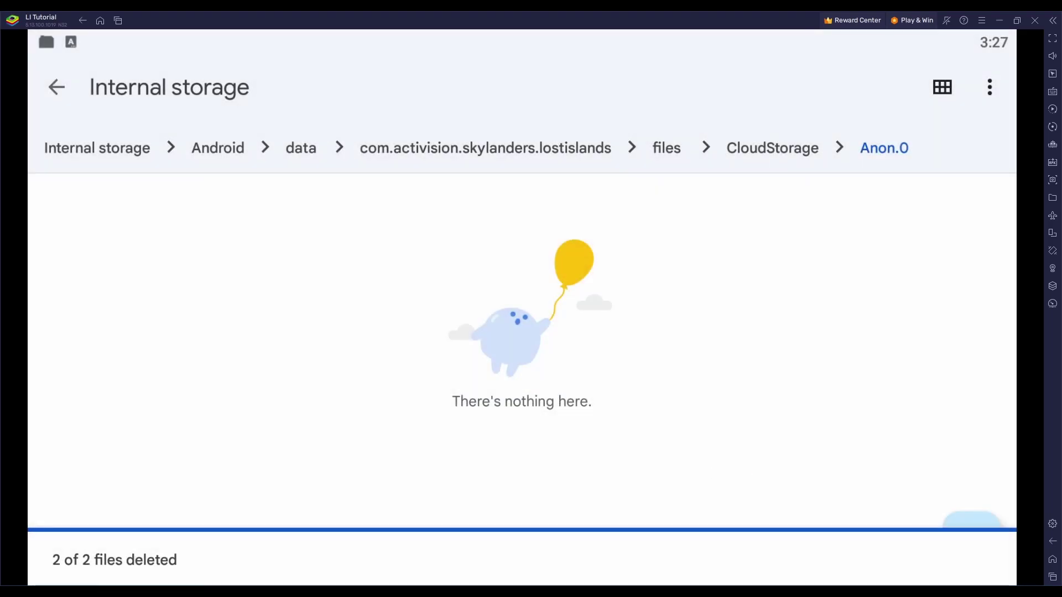
- Relaunch Lost Islands from the home screen, accept the In-App Purchases notice, start the game and skip the intro
{"action": "left_click", "coordinate": [1052, 559]}
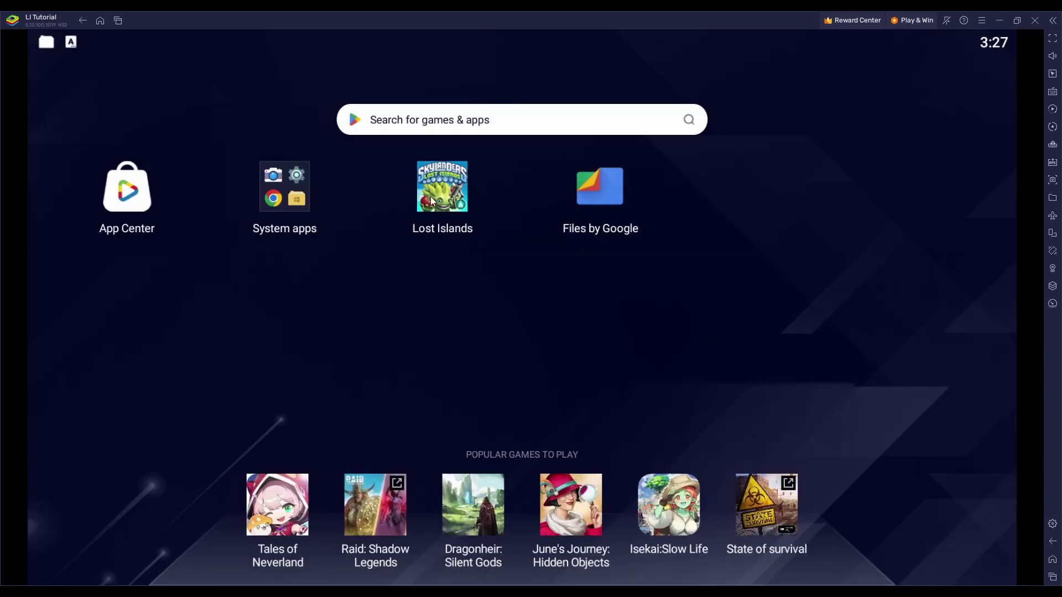
{"action": "left_click", "coordinate": [430, 197]}
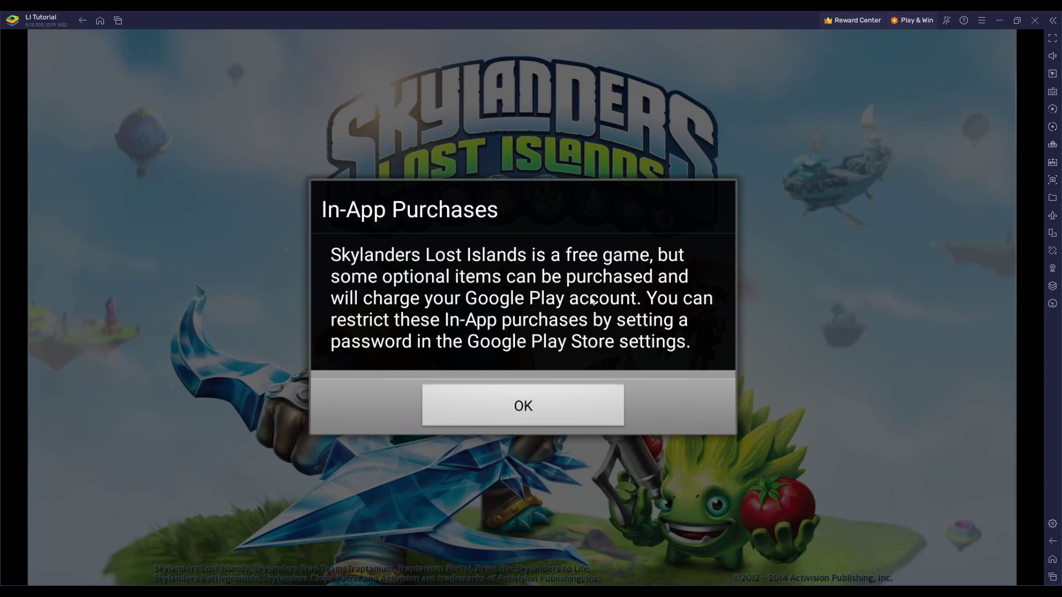
{"action": "left_click", "coordinate": [558, 406]}
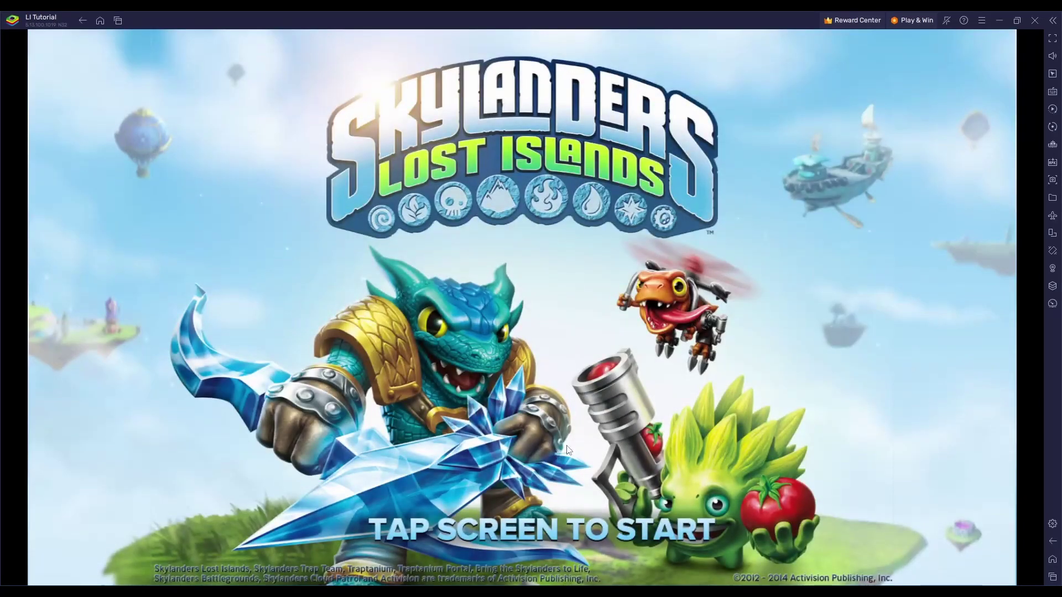
{"action": "left_click", "coordinate": [529, 408]}
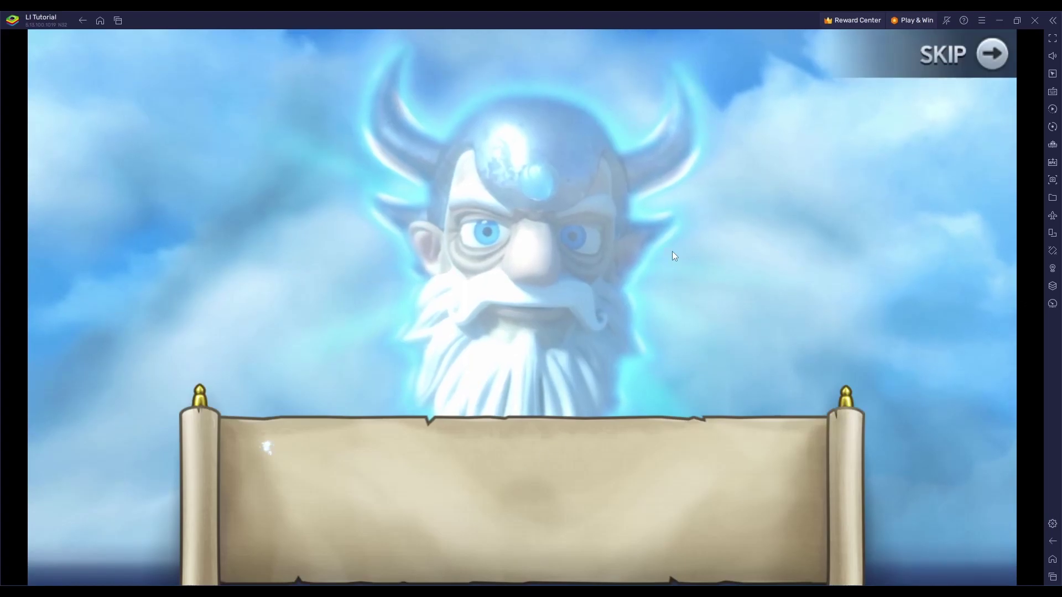
{"action": "left_click", "coordinate": [989, 65]}
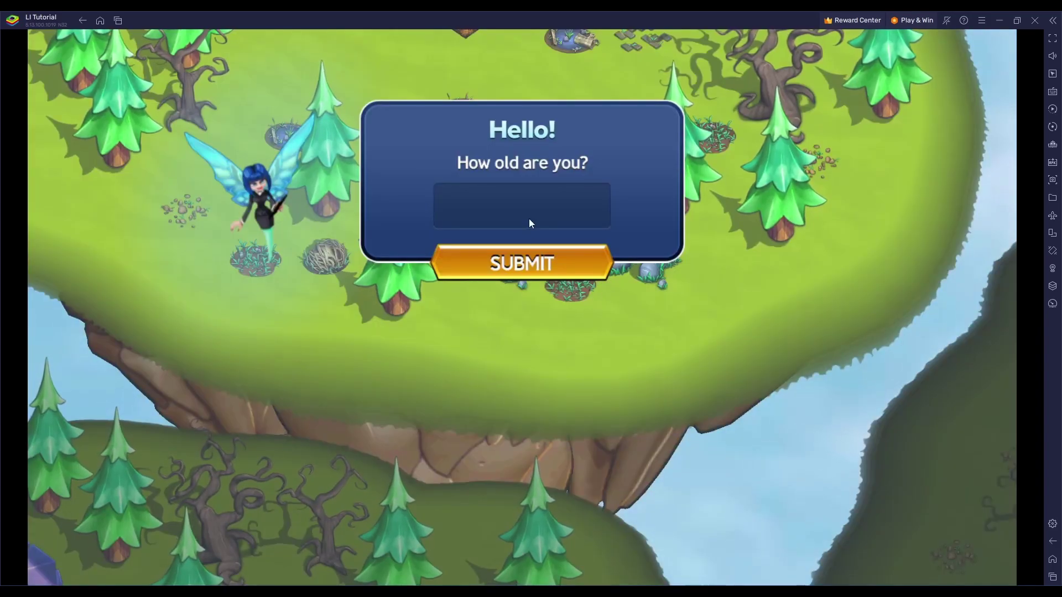
- Enter 16 as the player's age and submit it
{"action": "left_click", "coordinate": [528, 224]}
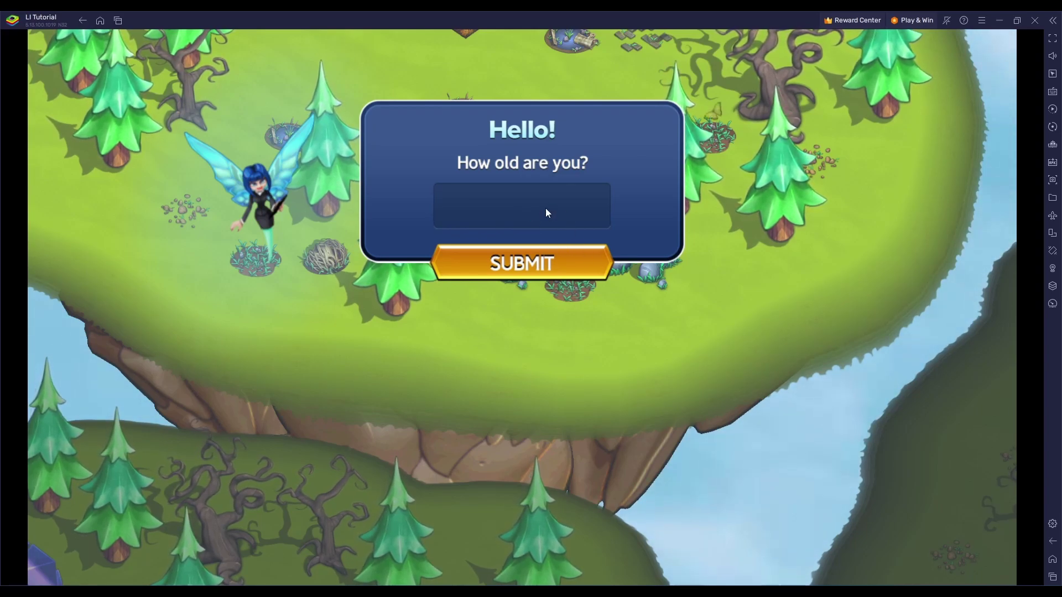
{"action": "type", "text": "16"}
{"action": "left_click", "coordinate": [556, 268]}
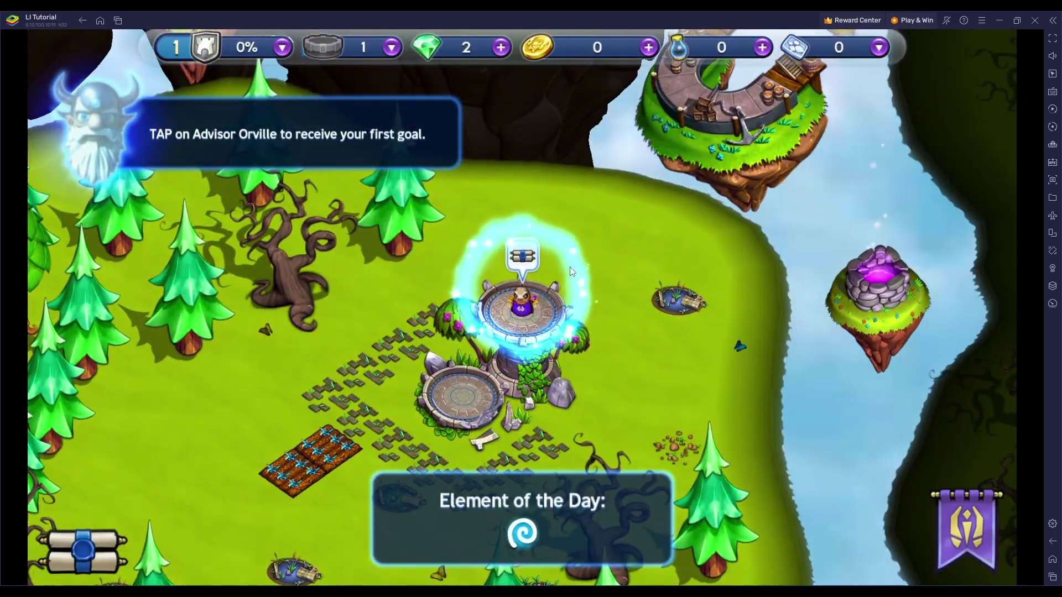